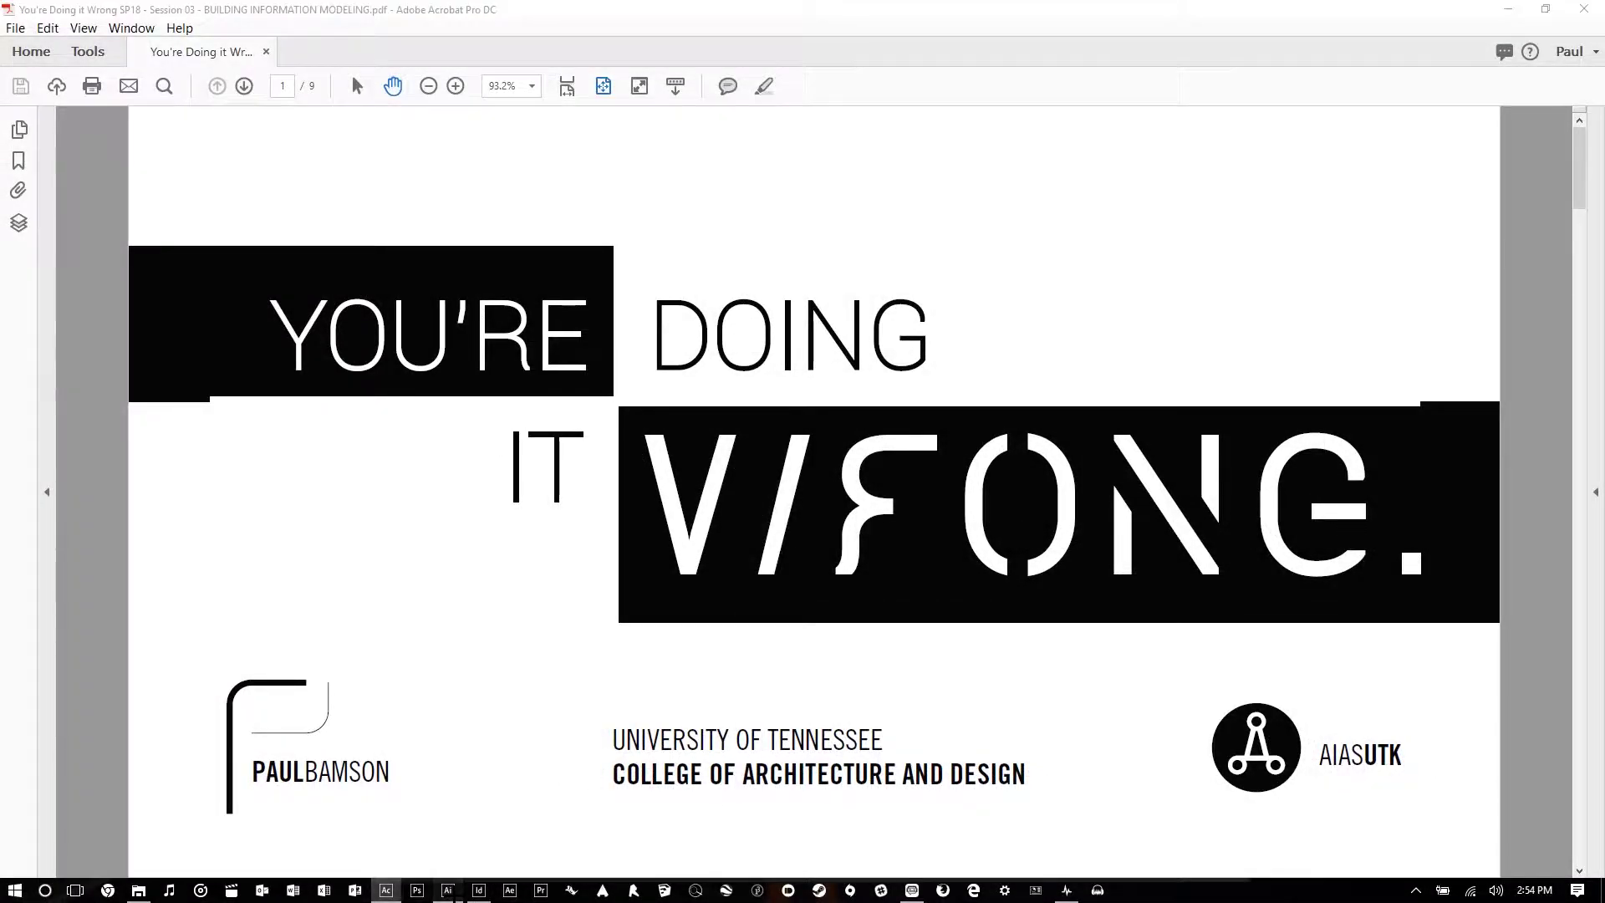
- Switch from the Acrobat presentation to the Potential Site Map For 3MT.ai drawing in Illustrator
left_click(448, 890)
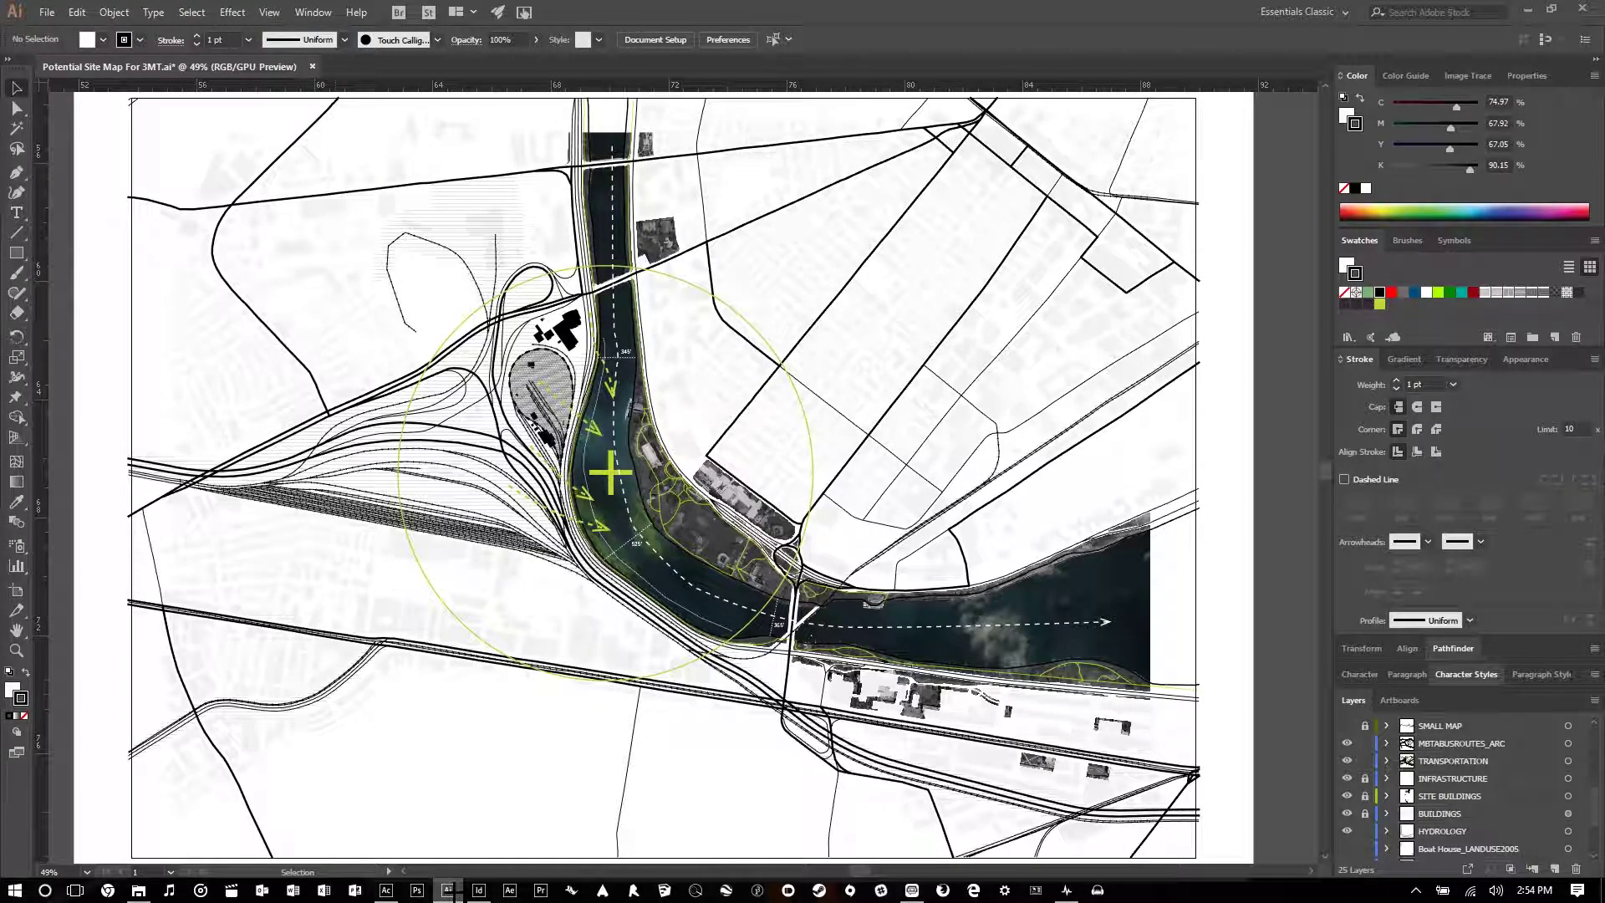
- Open the 13 MB Potential Site Map For 3MT PDF from the project folder in Acrobat
left_click(43, 8)
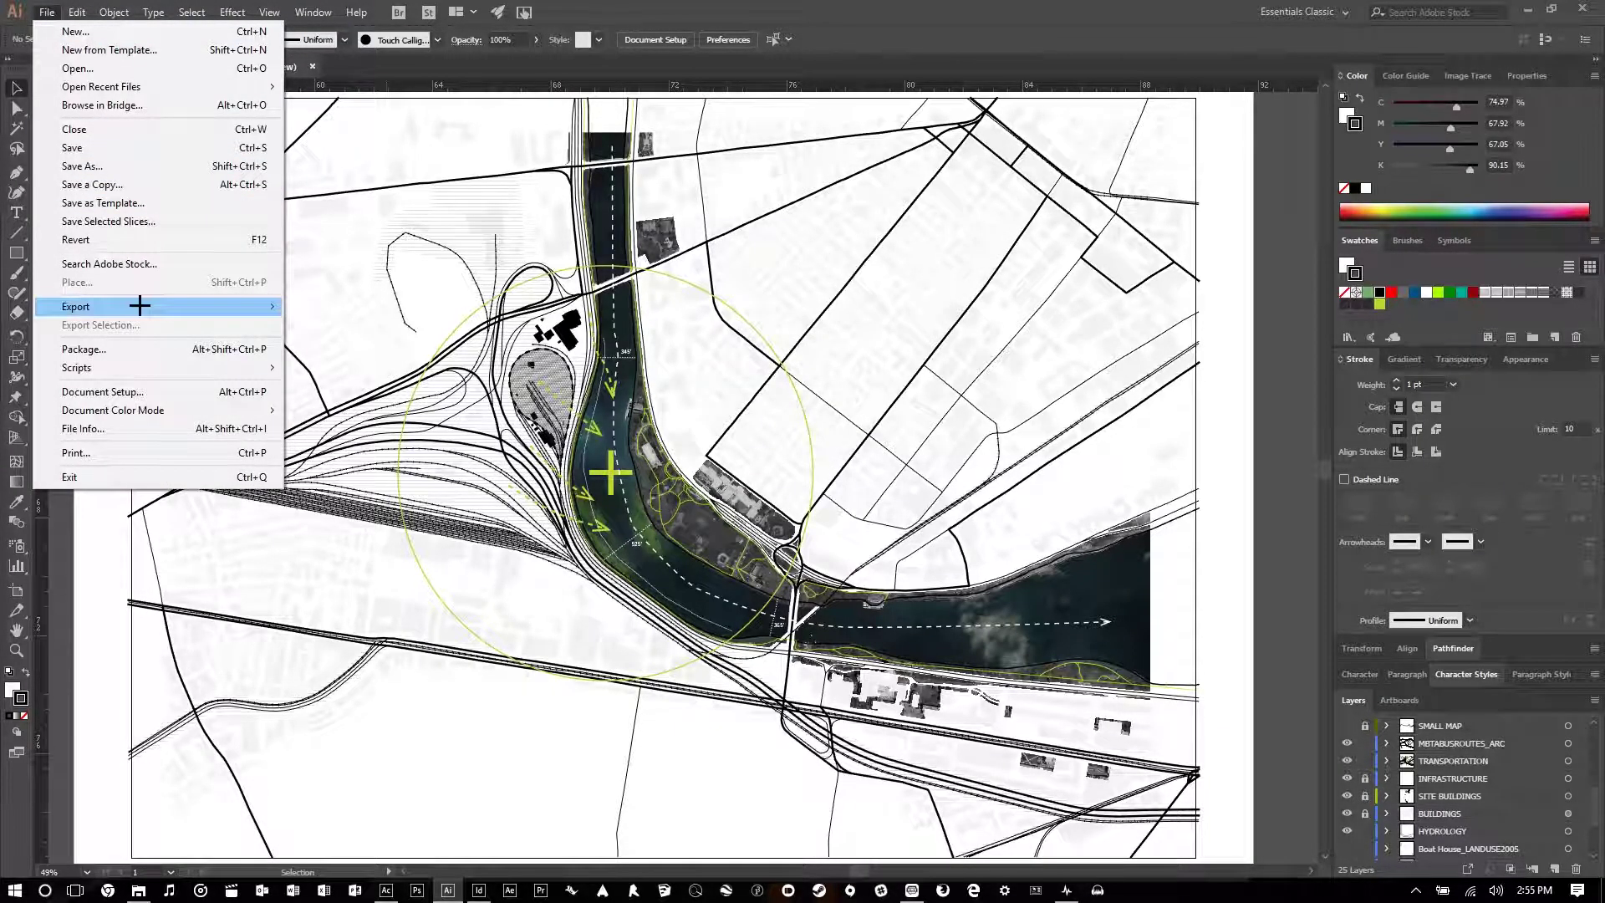
left_click(138, 888)
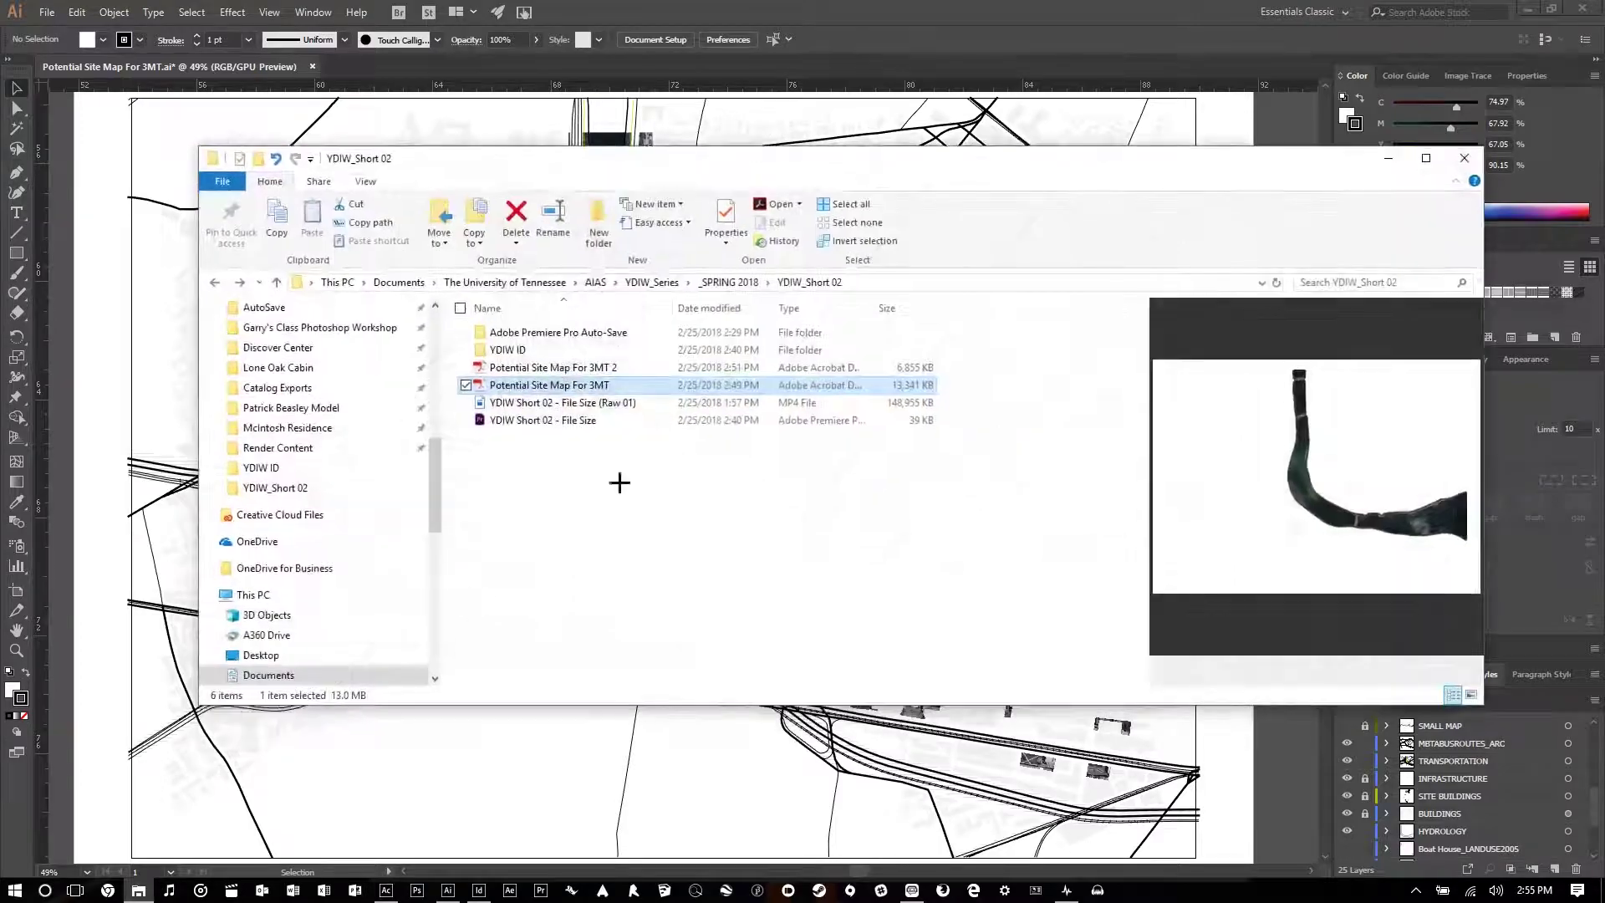
left_click(608, 387)
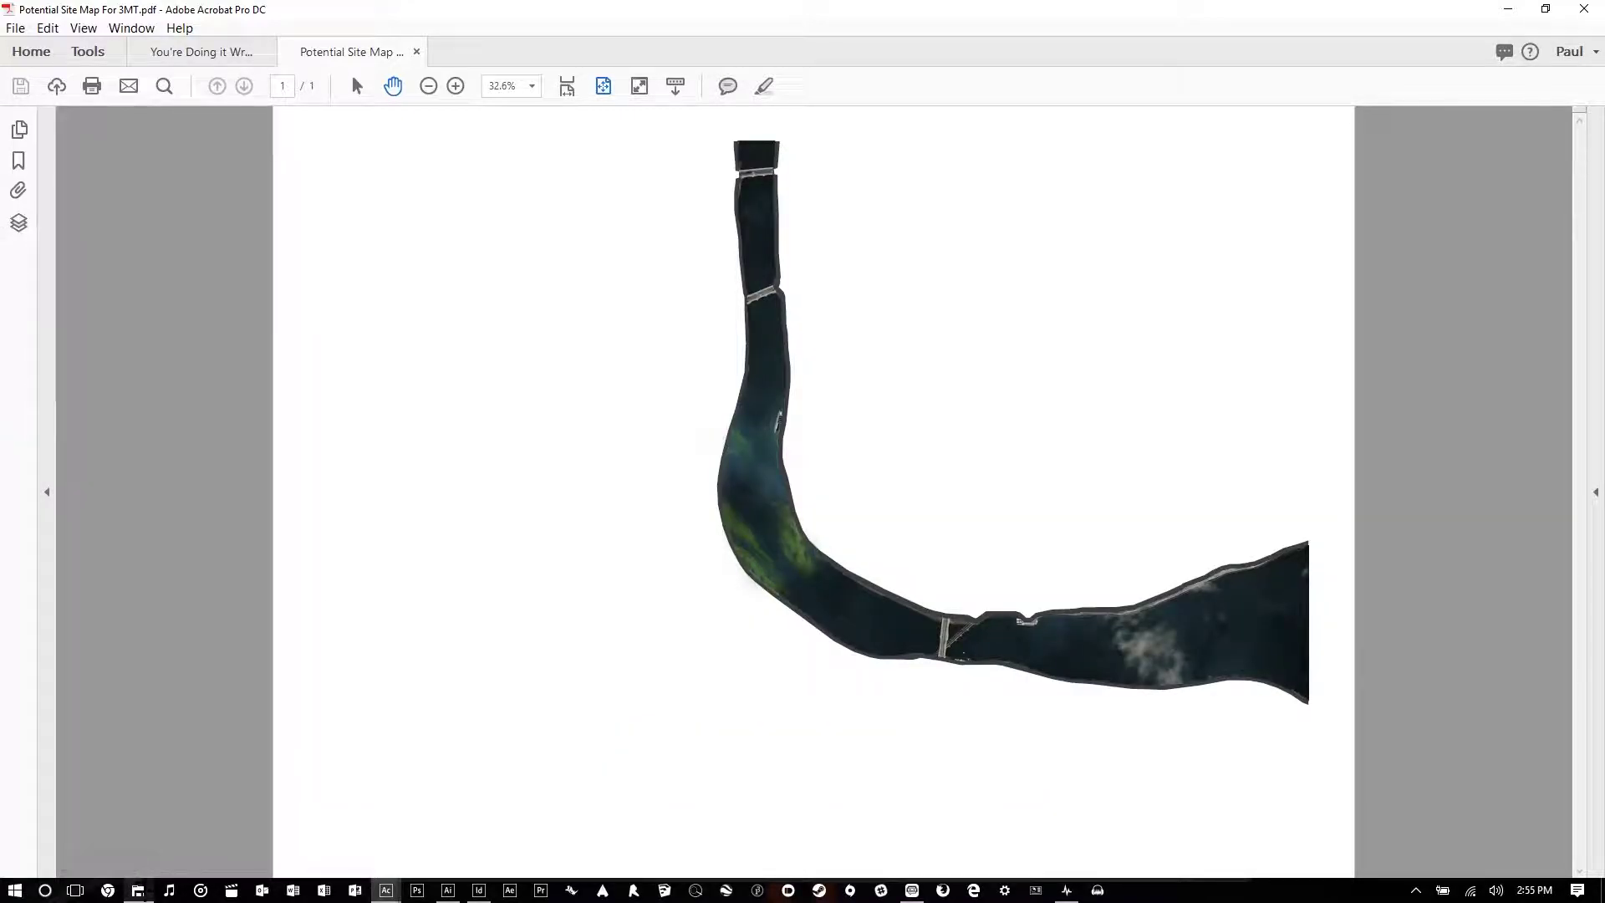
- Check the 6.69 MB size of Potential Site Map For 3MT 2, then return to Illustrator
mouse_move(138, 889)
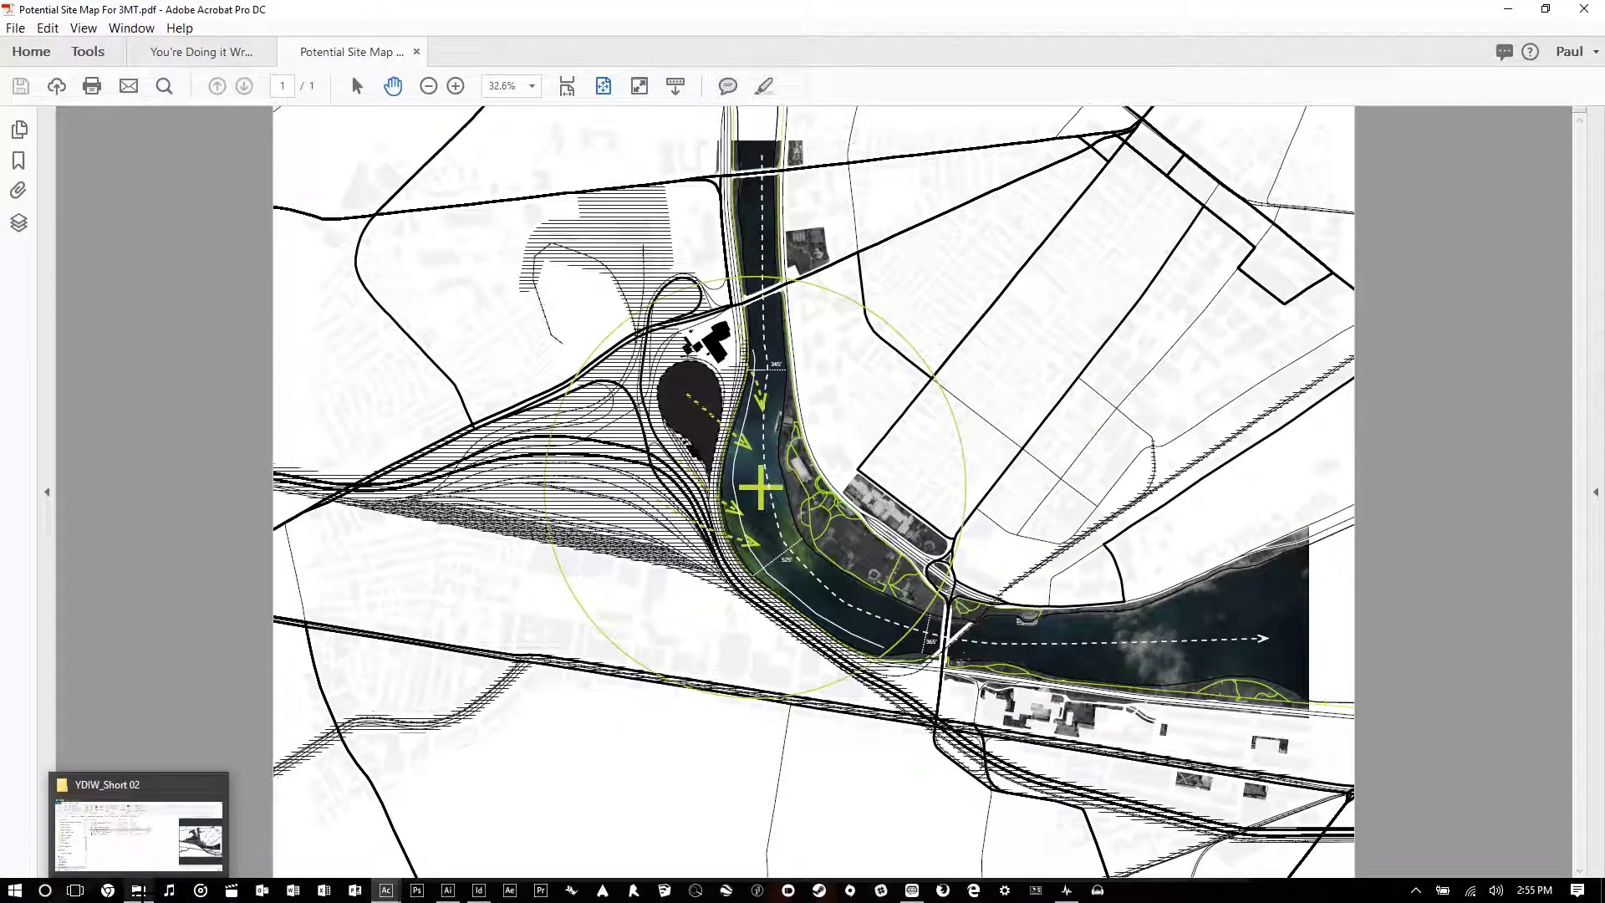
left_click(147, 840)
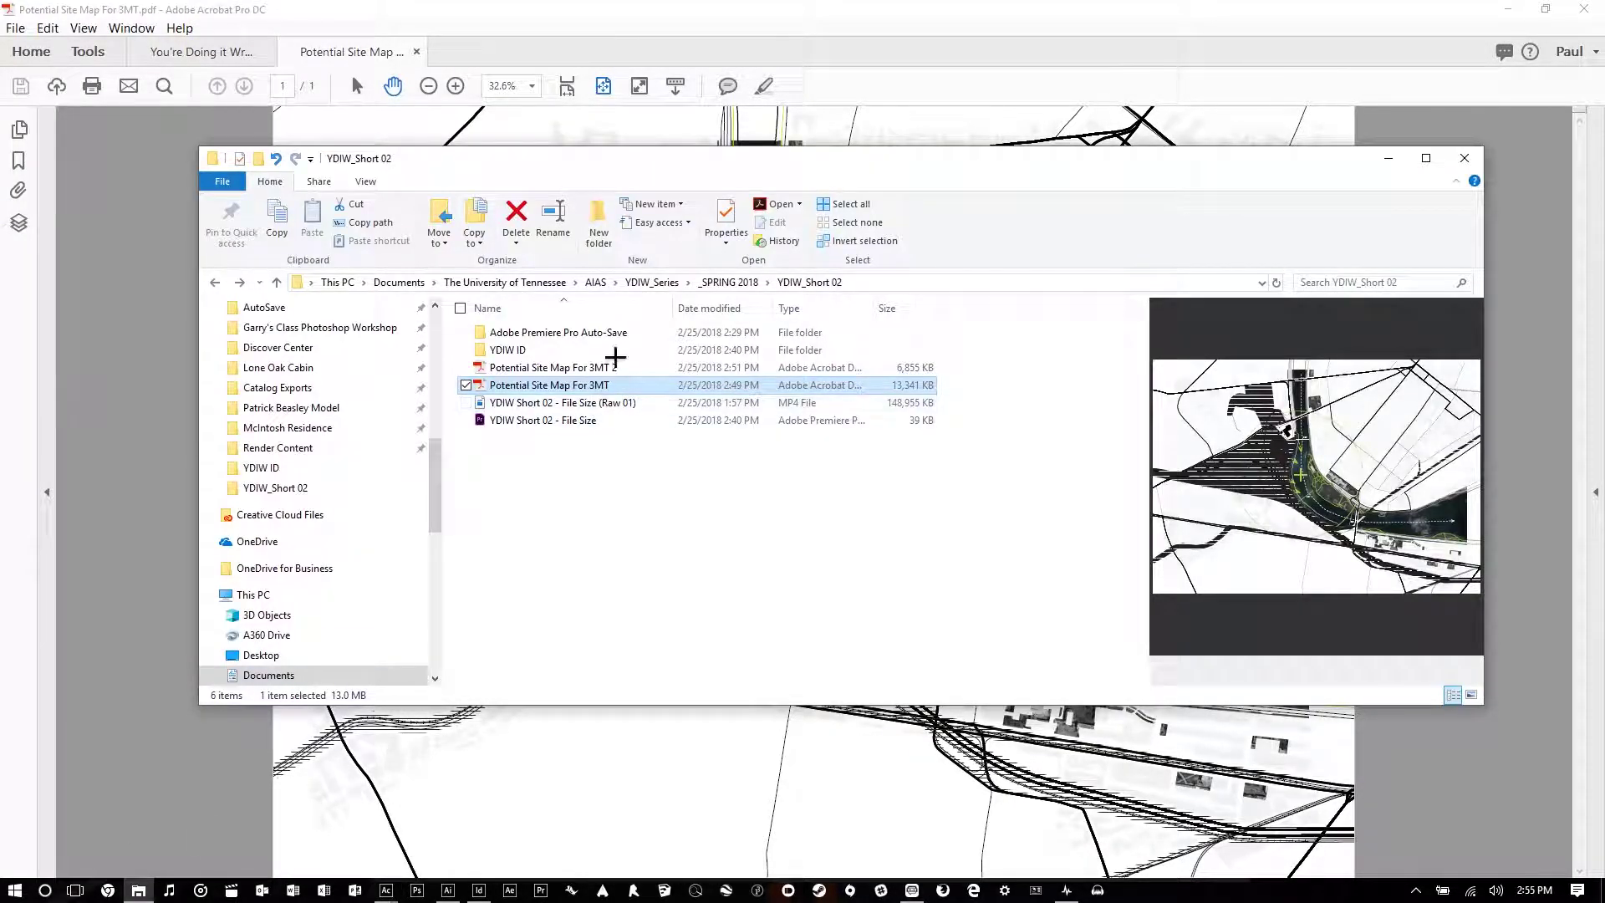
left_click(577, 368)
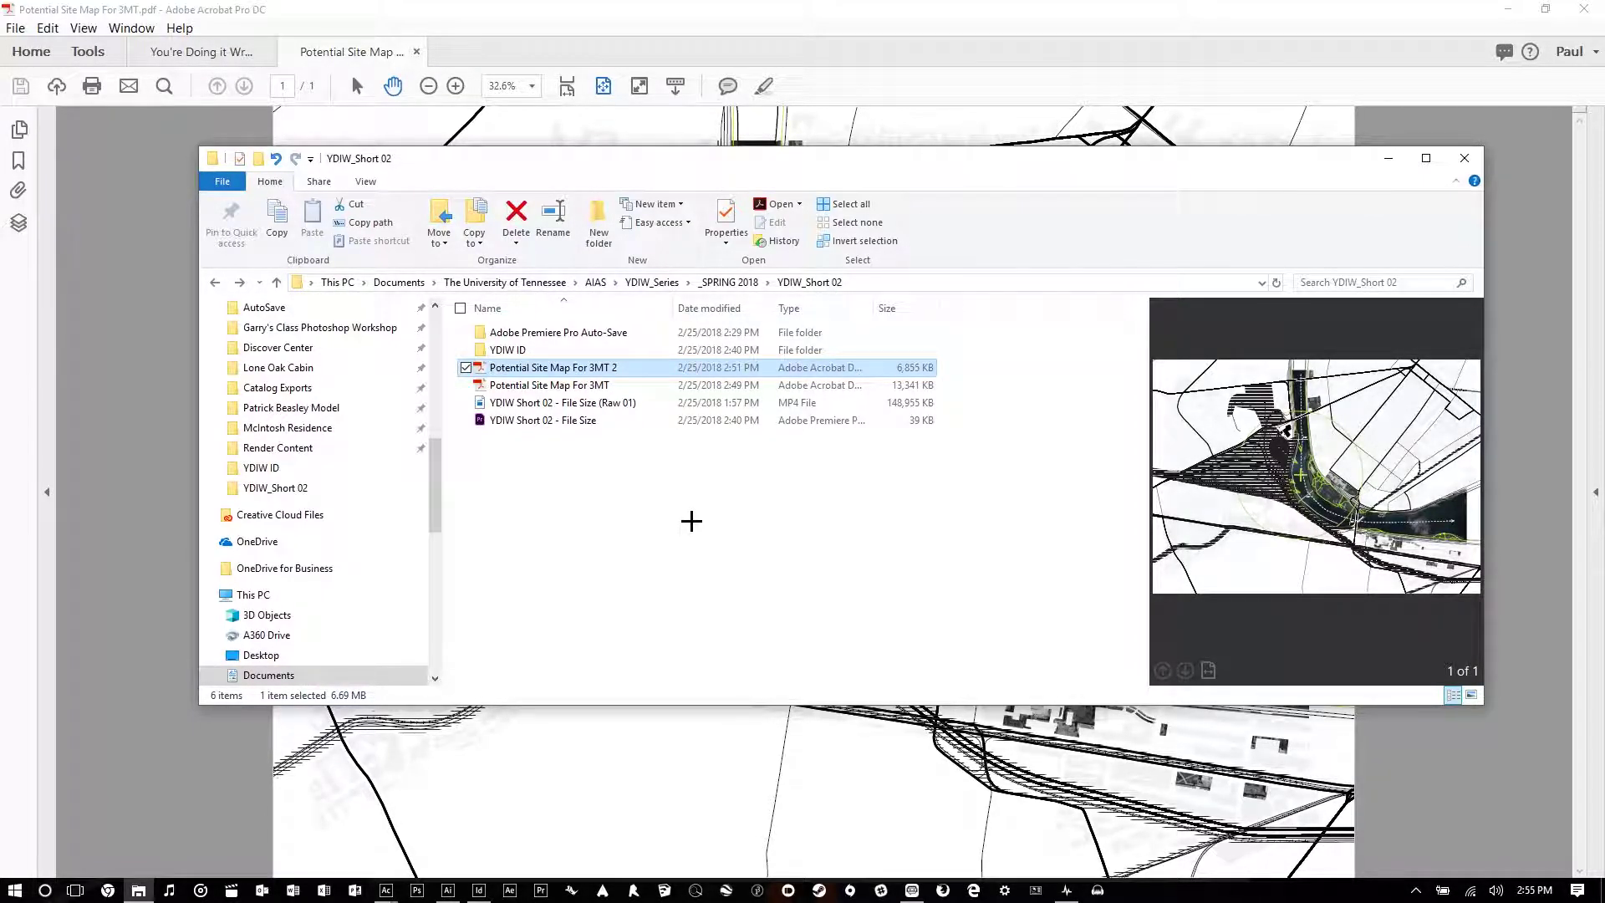
left_click(447, 889)
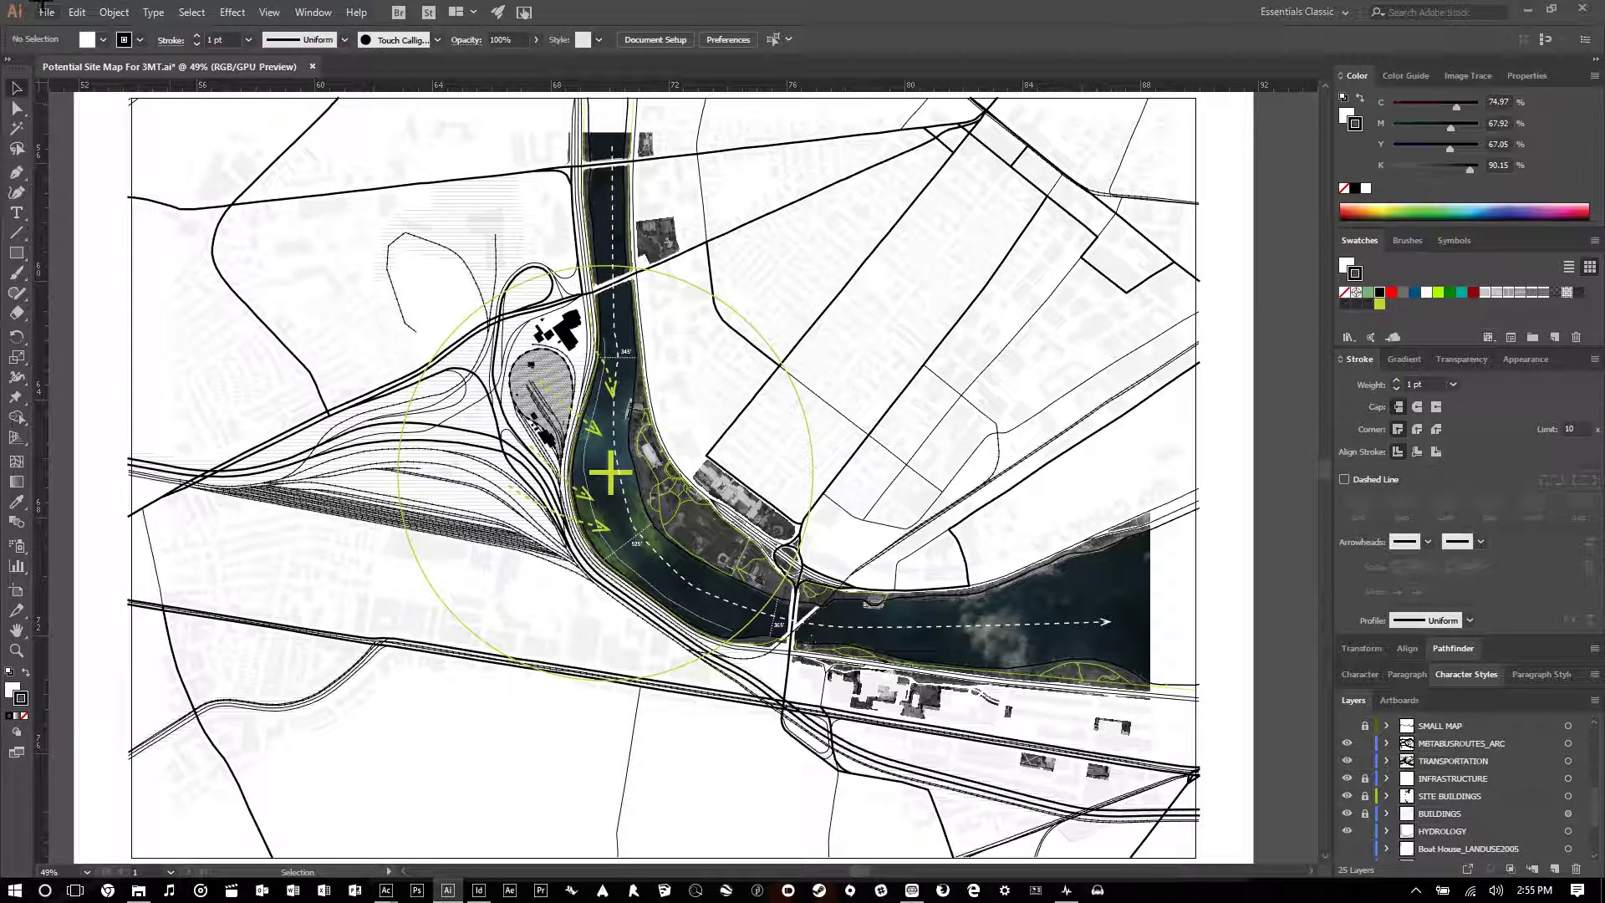
- Export the site map as a TIFF named Potential Site Map For 3MT, using all artboards
left_click(46, 10)
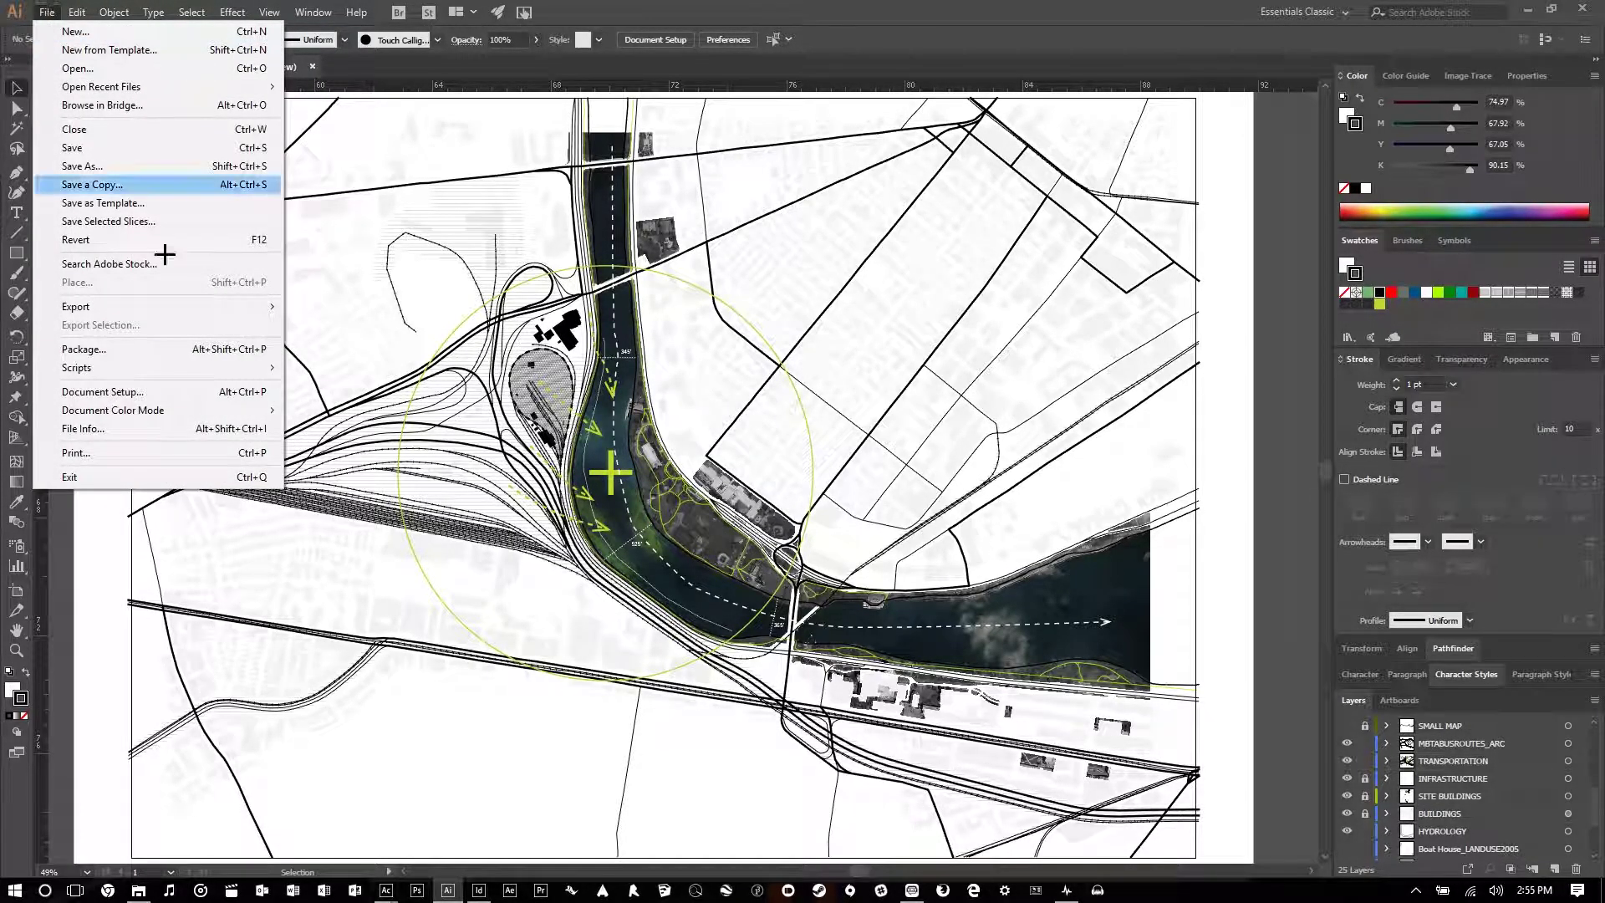
mouse_move(262, 306)
left_click(335, 324)
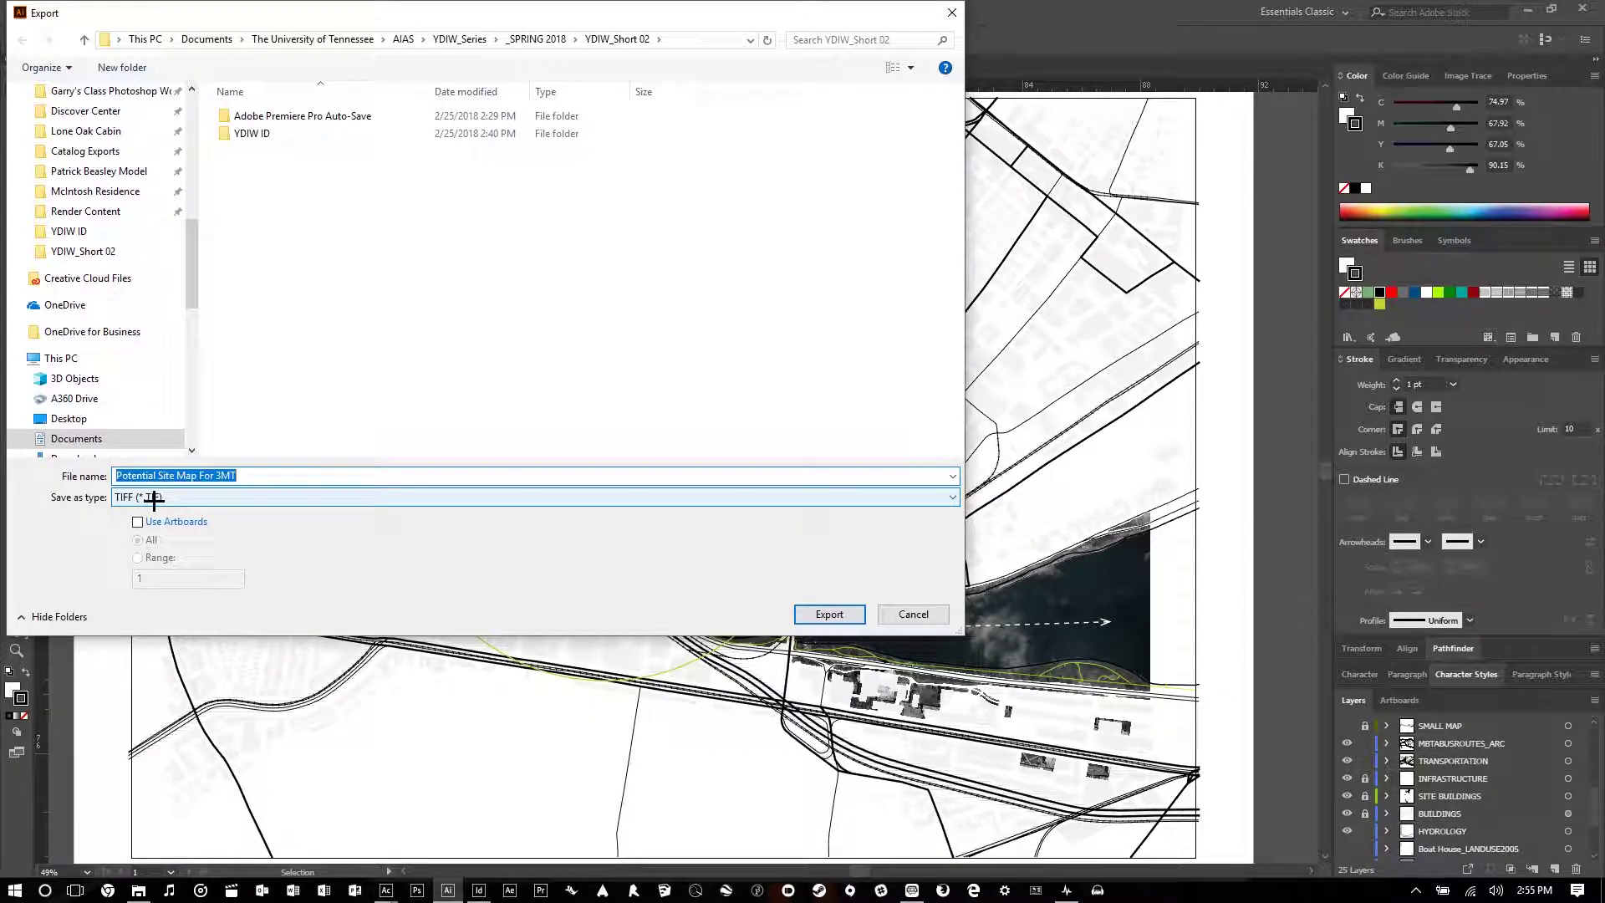
left_click(143, 523)
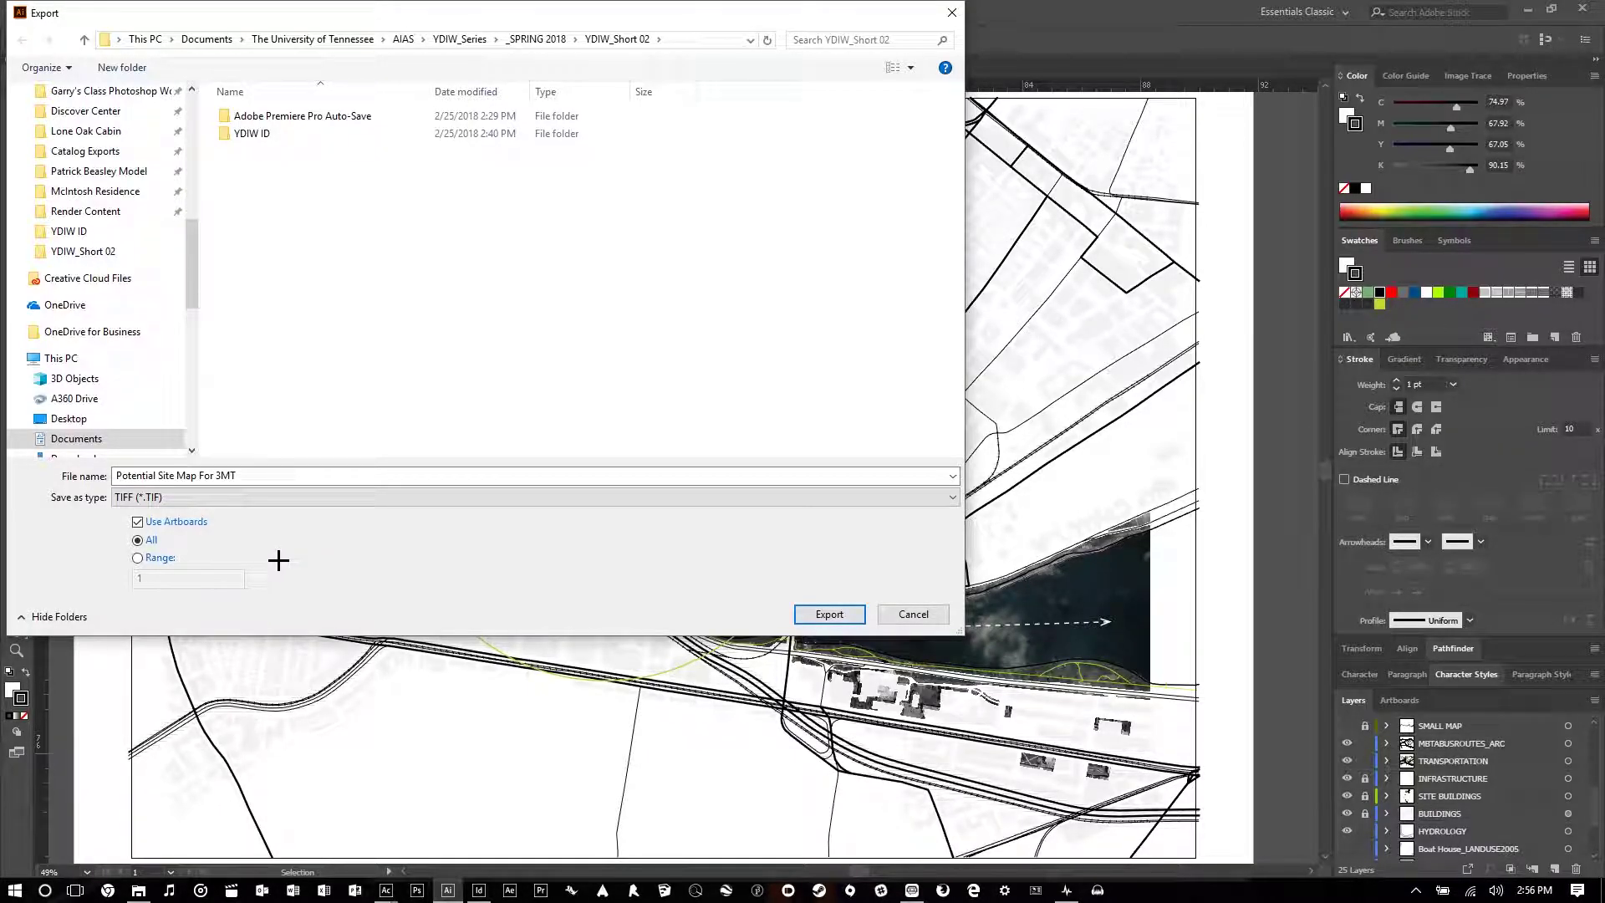
left_click(137, 557)
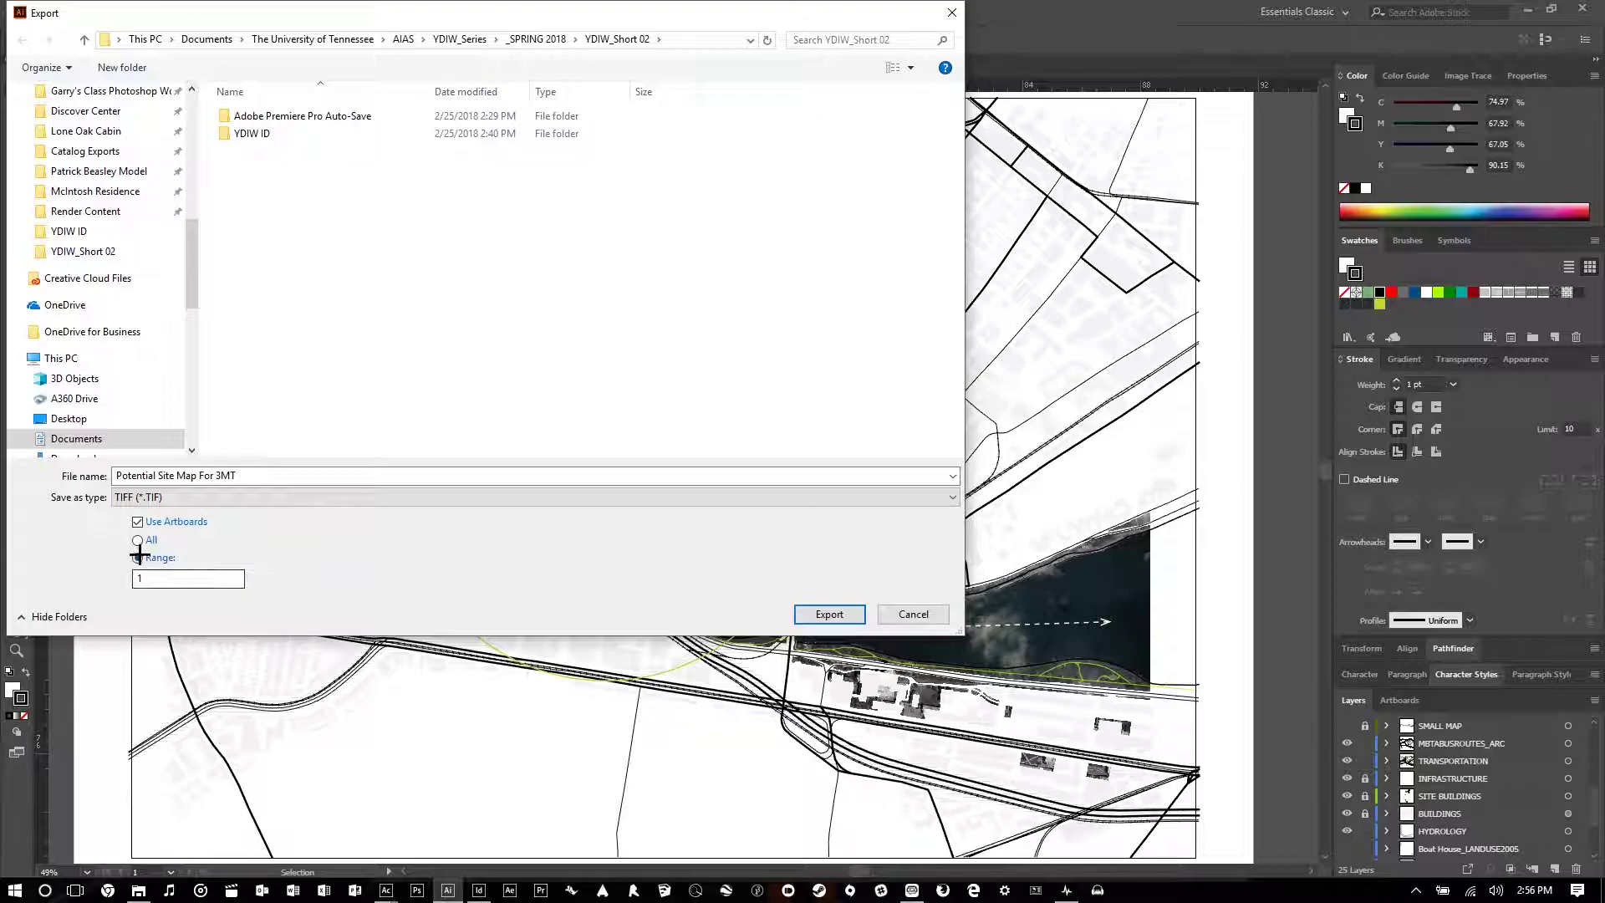
left_click(138, 541)
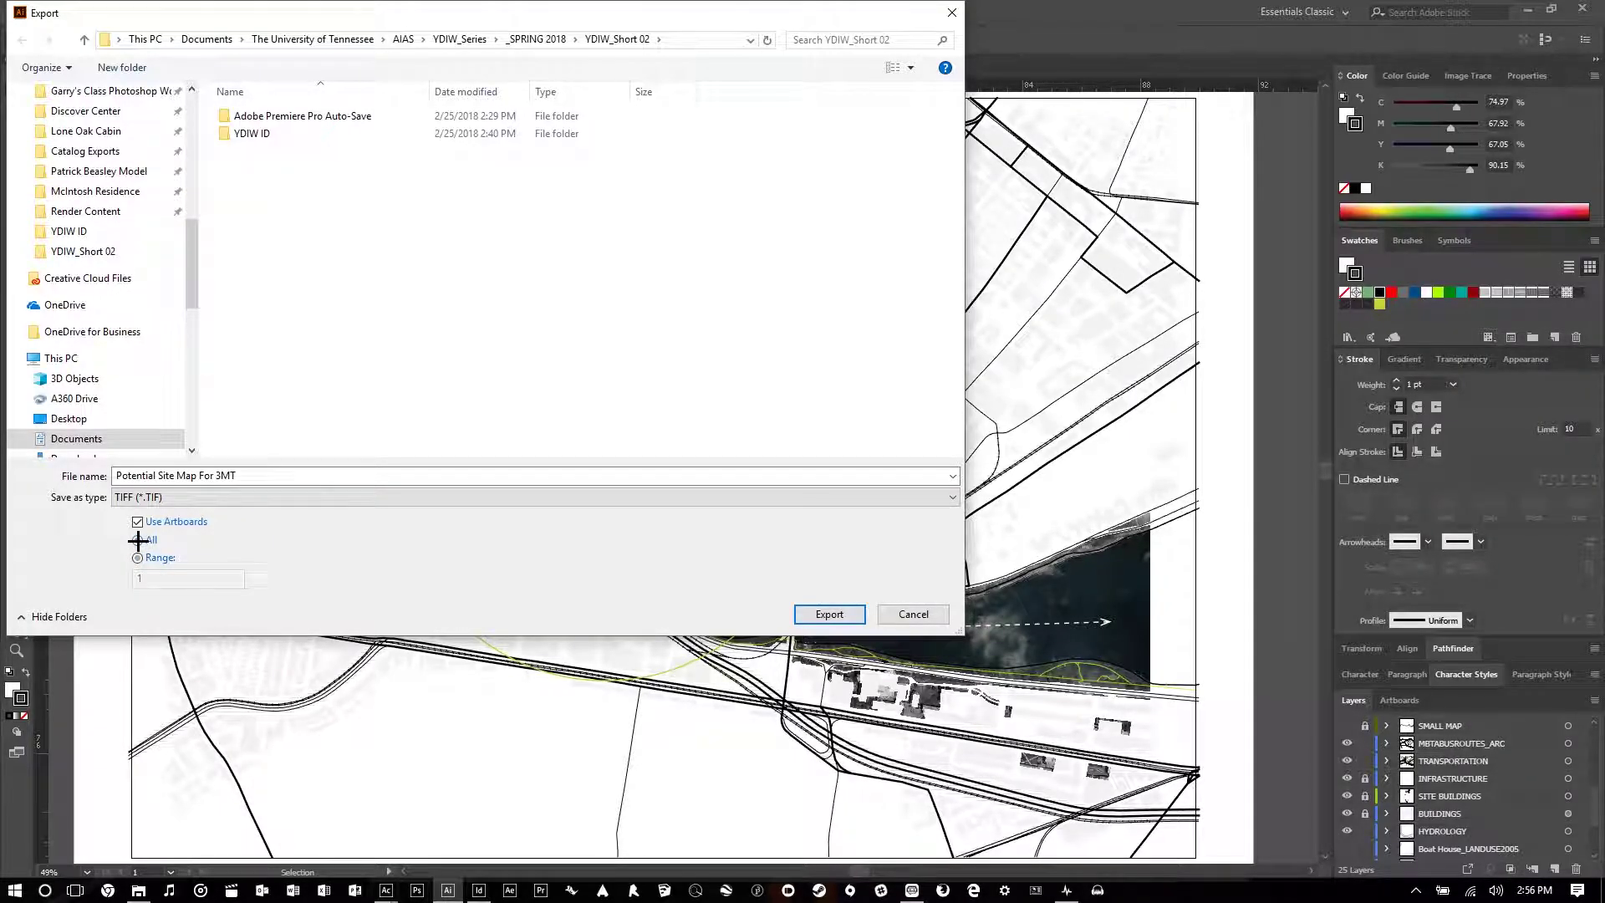
- Write the TIFF in RGB at High (300 ppi) with the ICC profile embedded
left_click(831, 614)
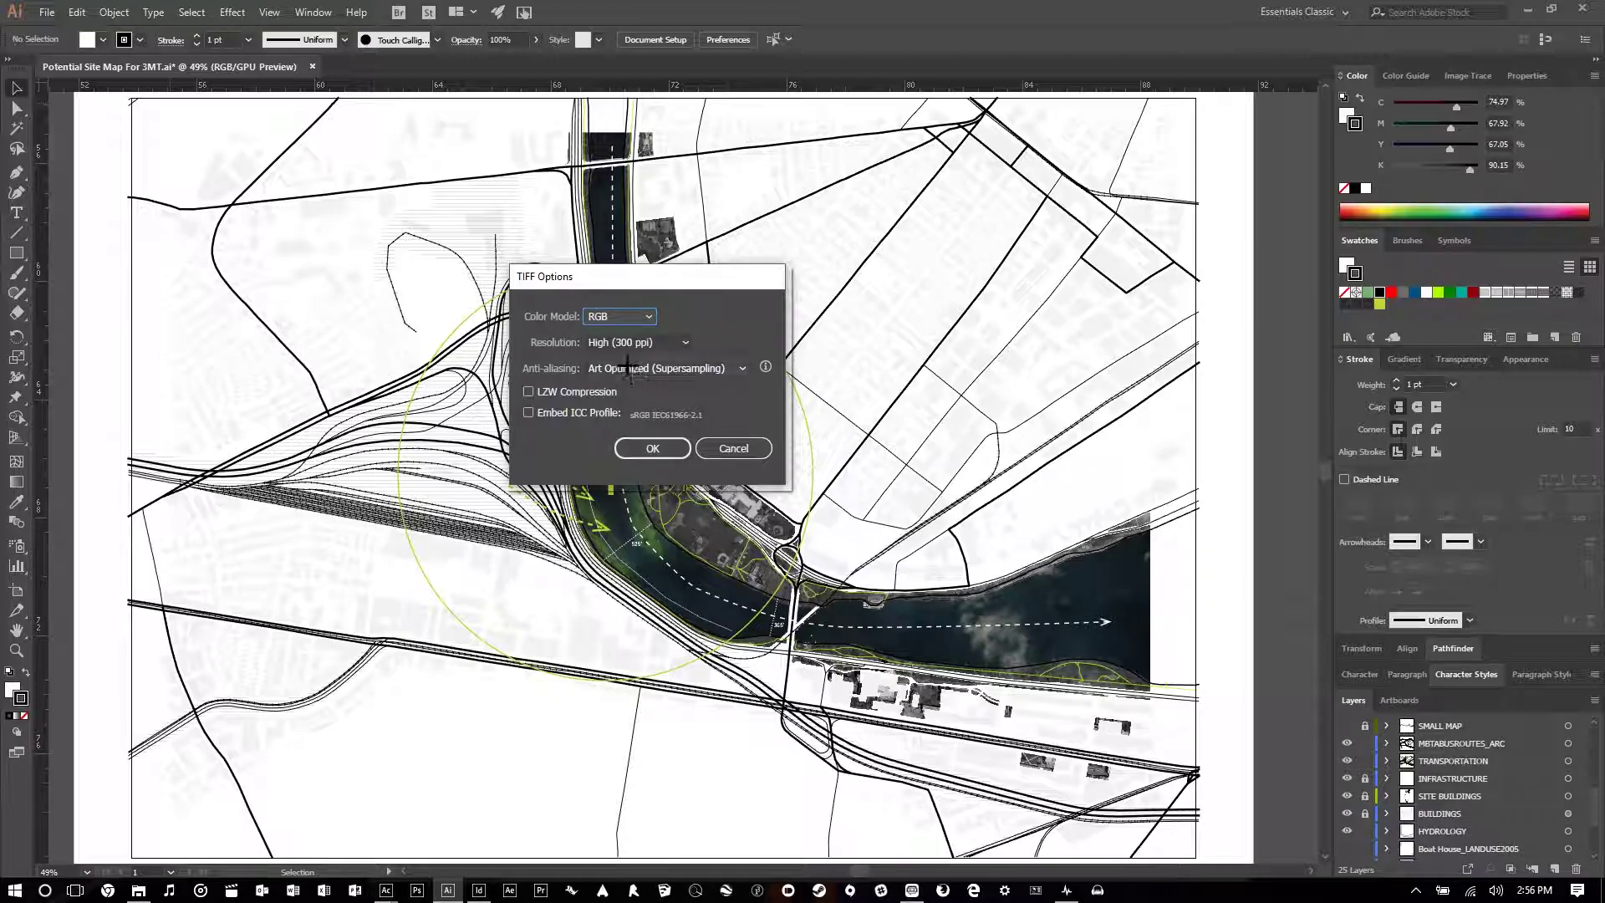
left_click(640, 314)
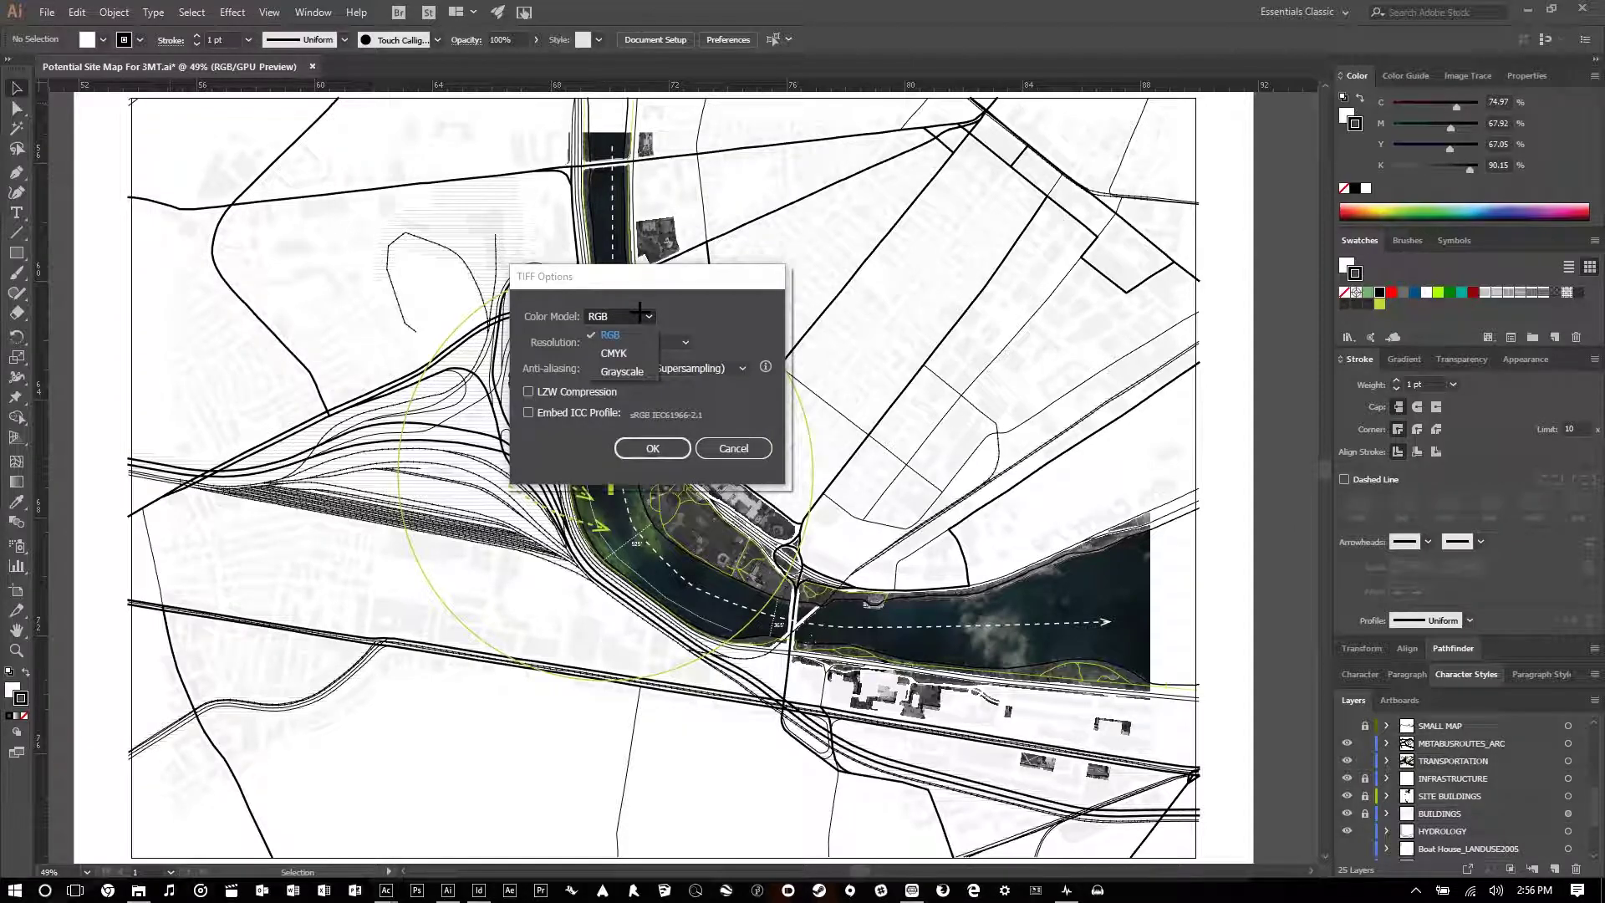
left_click(540, 424)
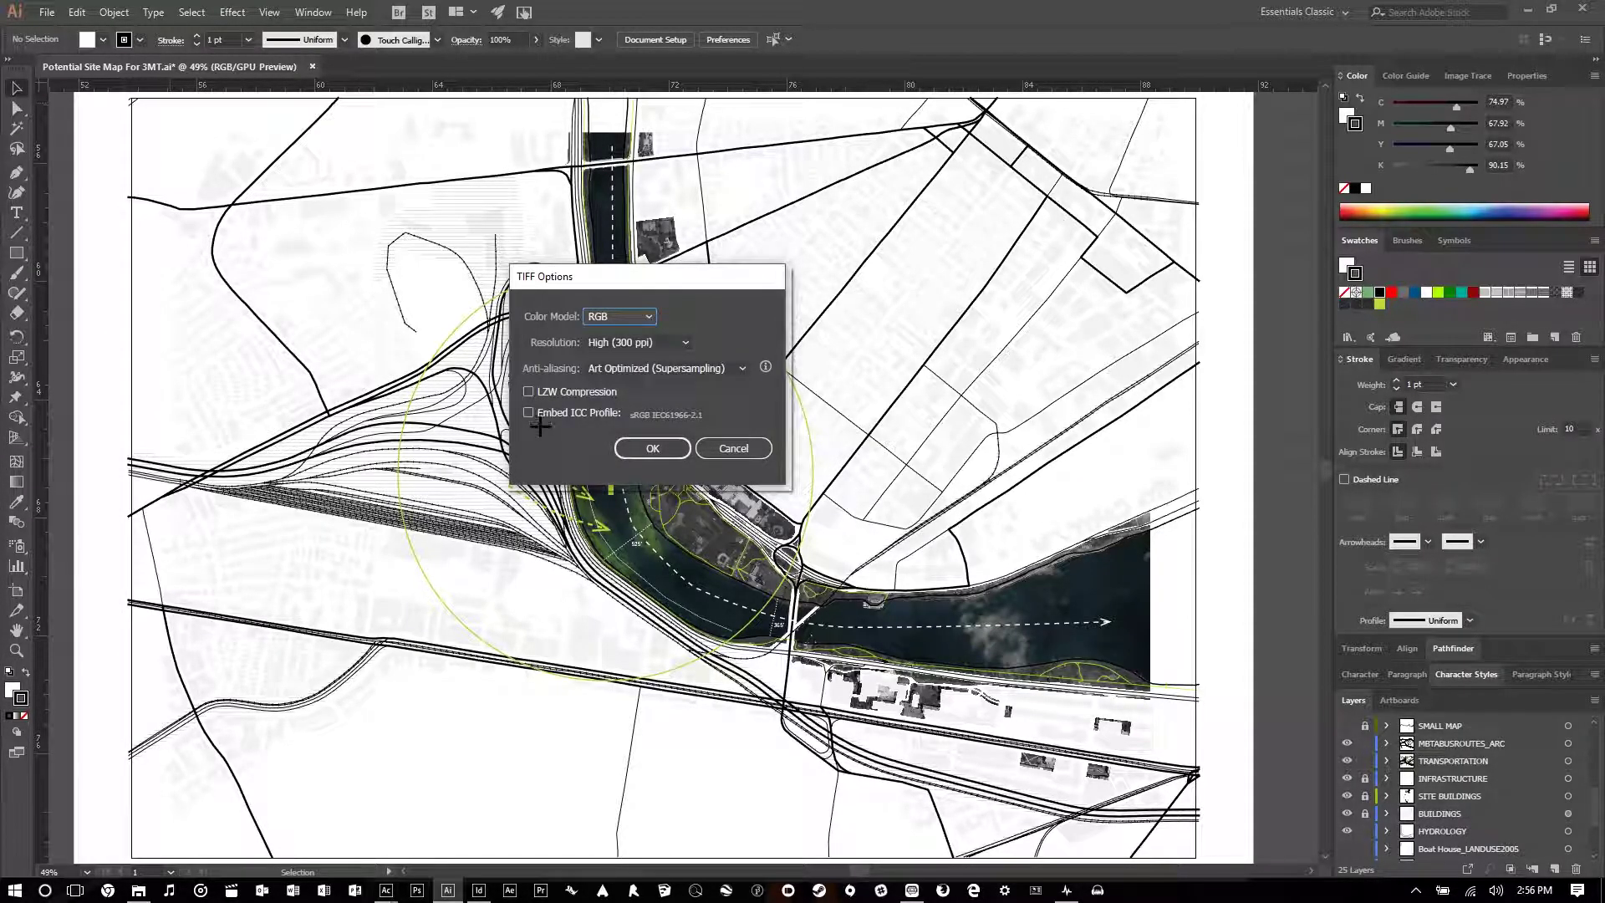
left_click(532, 415)
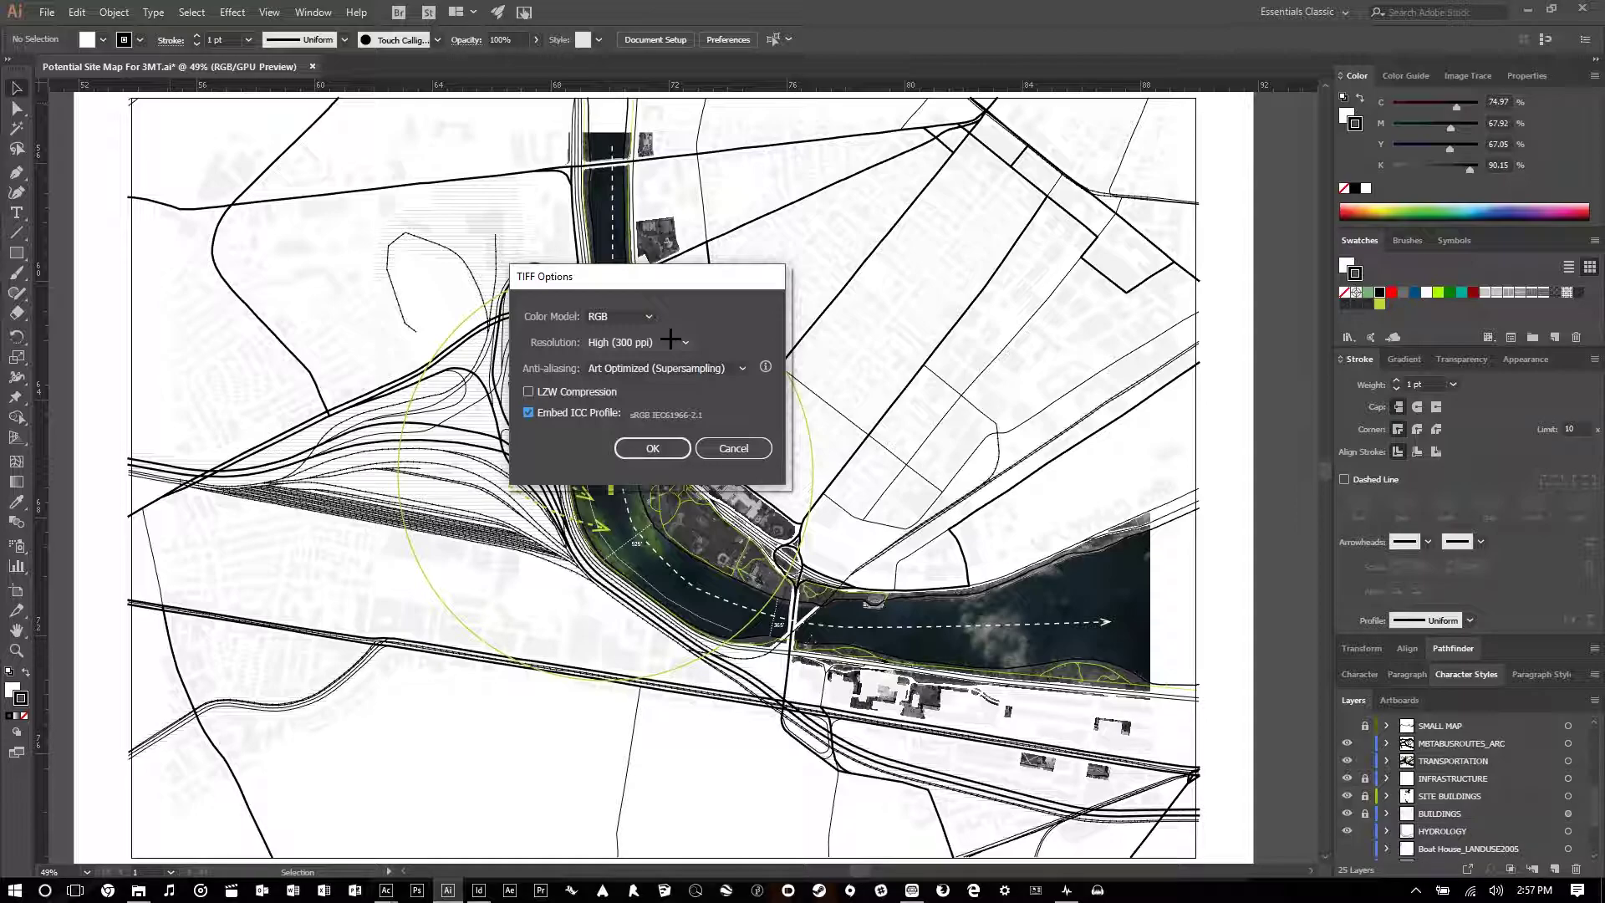
left_click(657, 450)
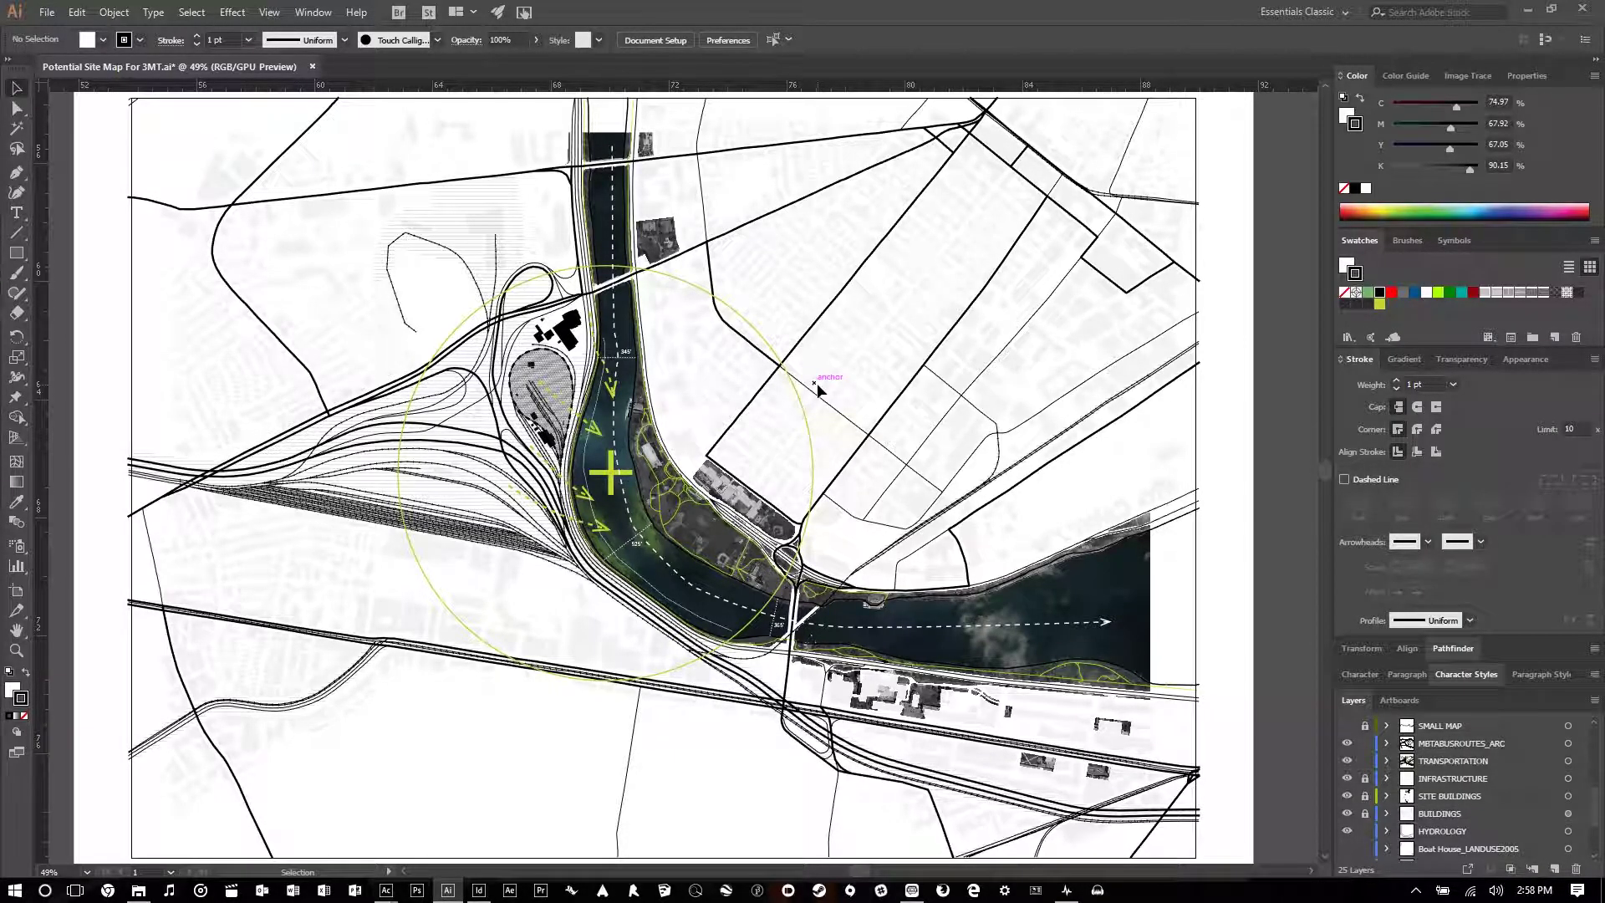
- Convert Potential Site Map For 3MT-01.tif into an Adobe PDF from File Explorer
left_click(139, 889)
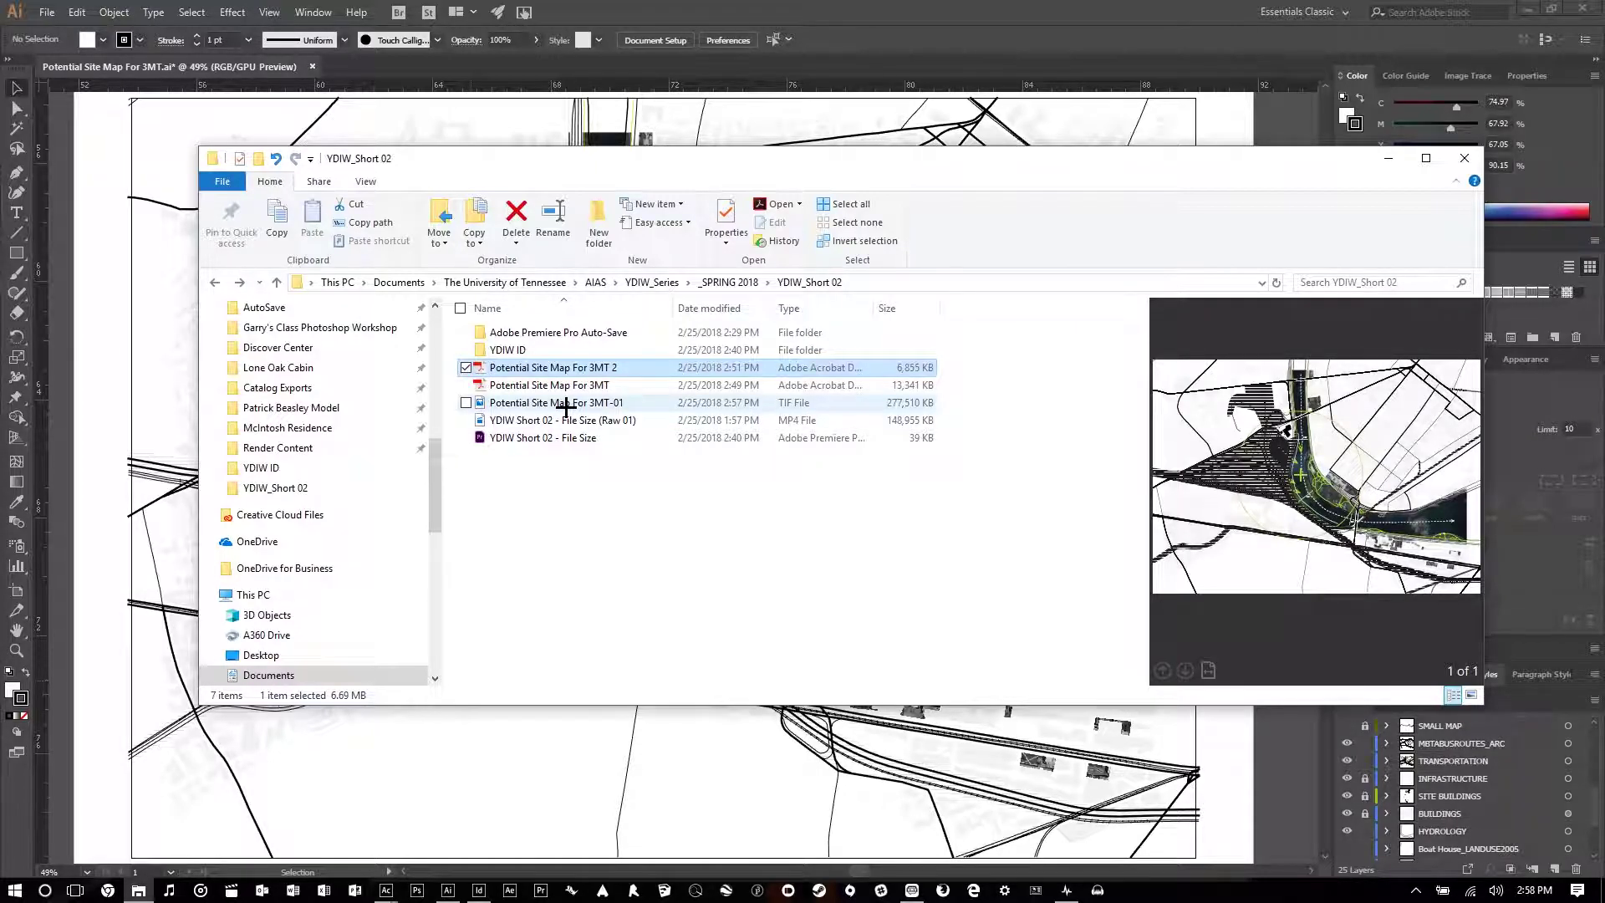
left_click(566, 408)
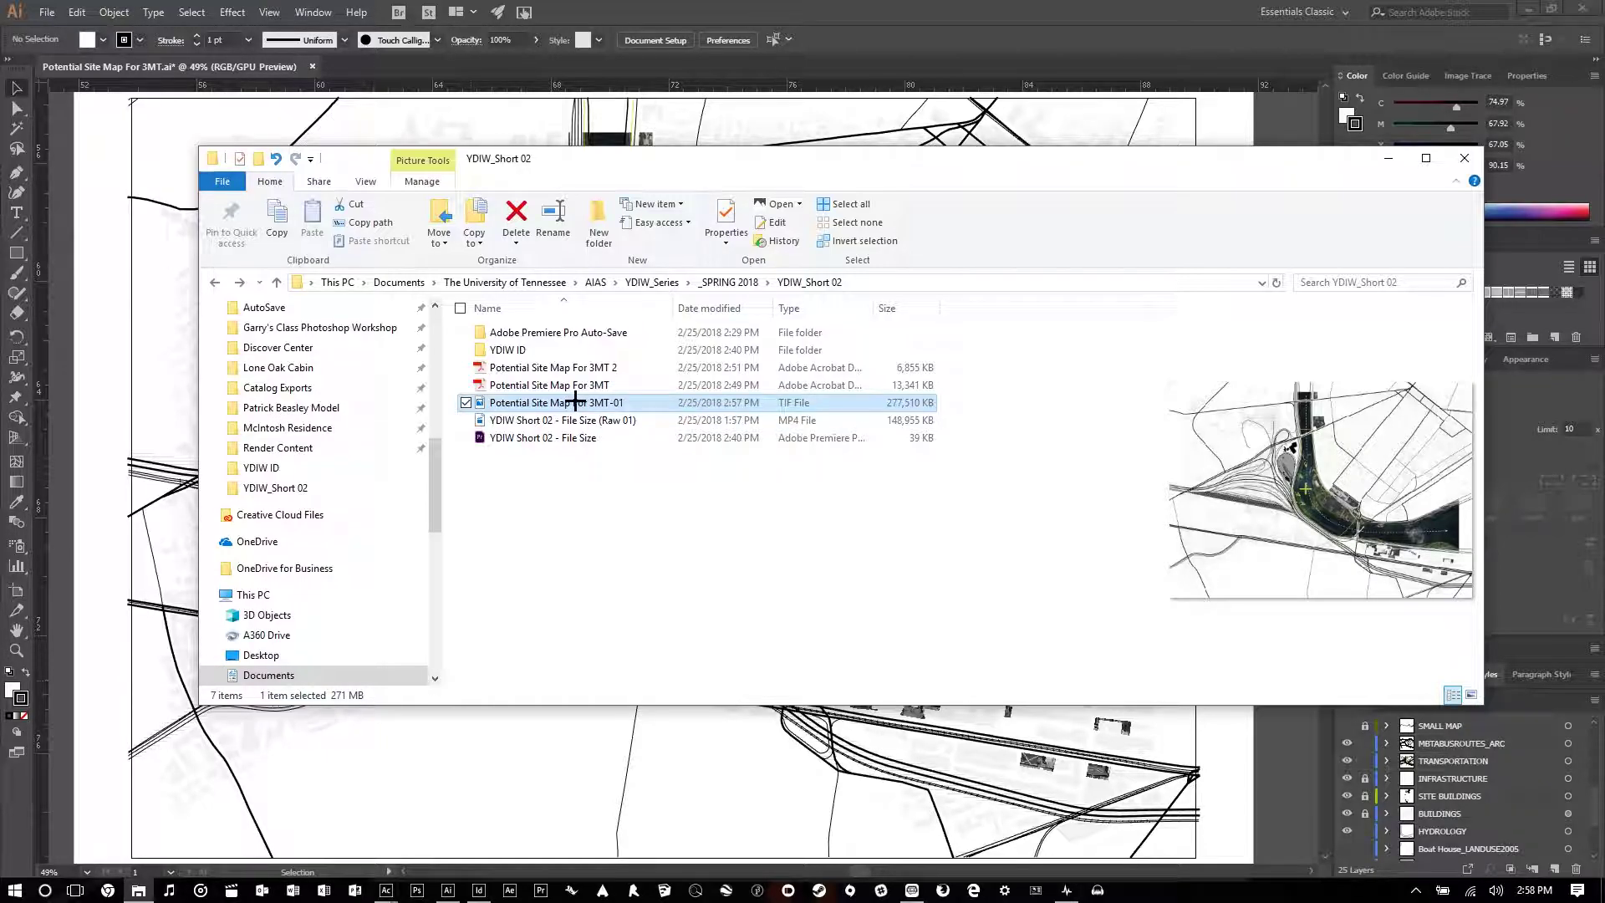
right_click(573, 402)
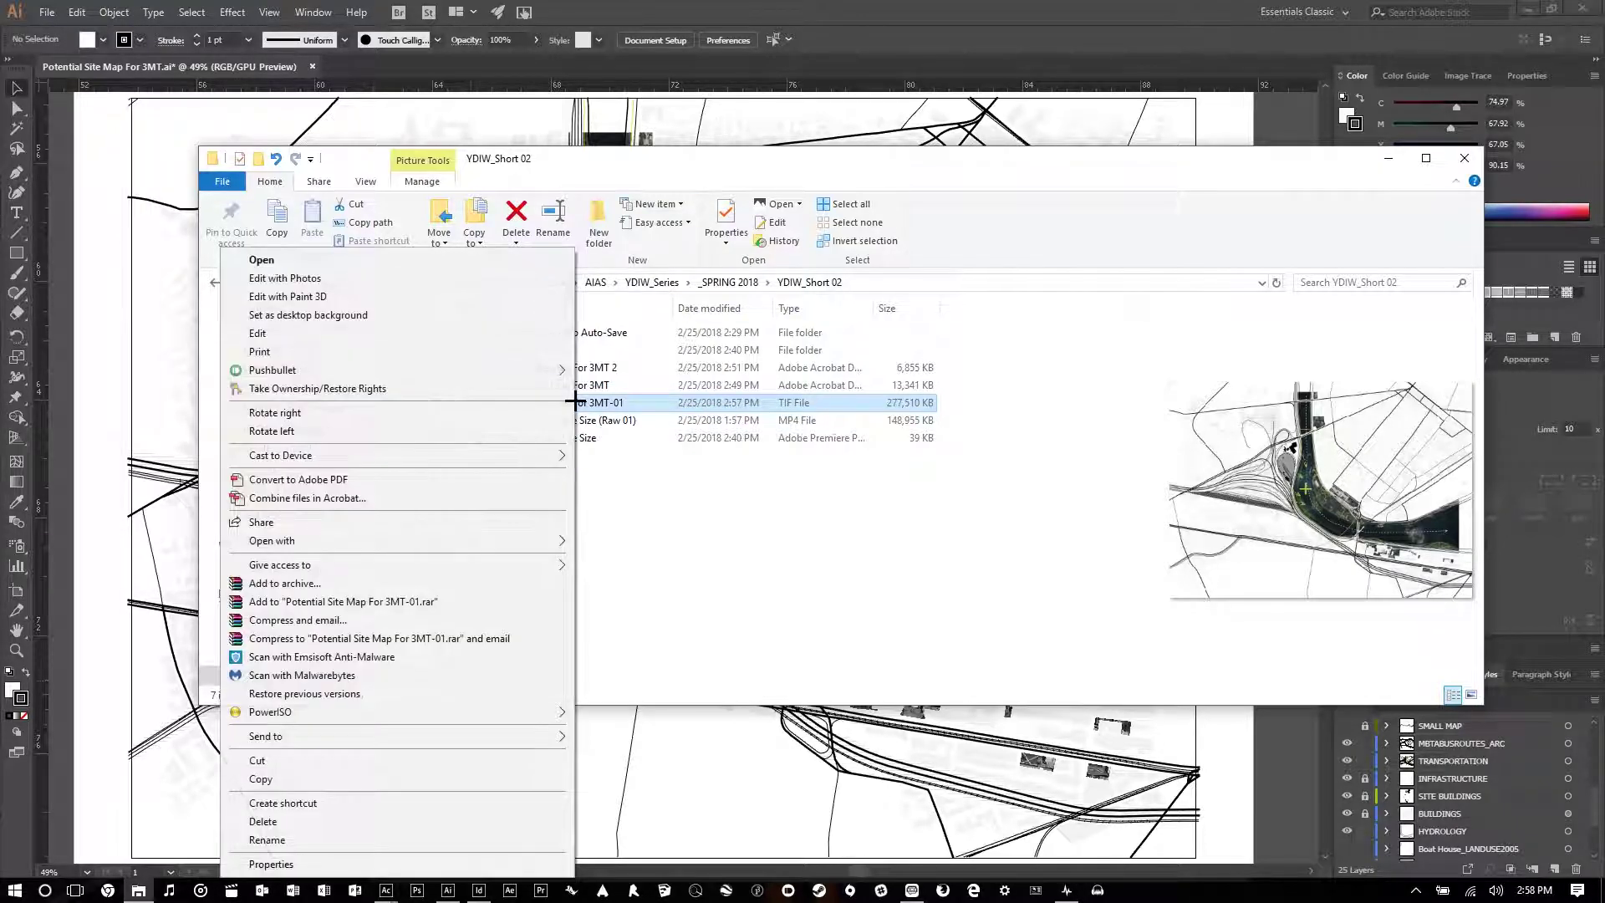
left_click(371, 482)
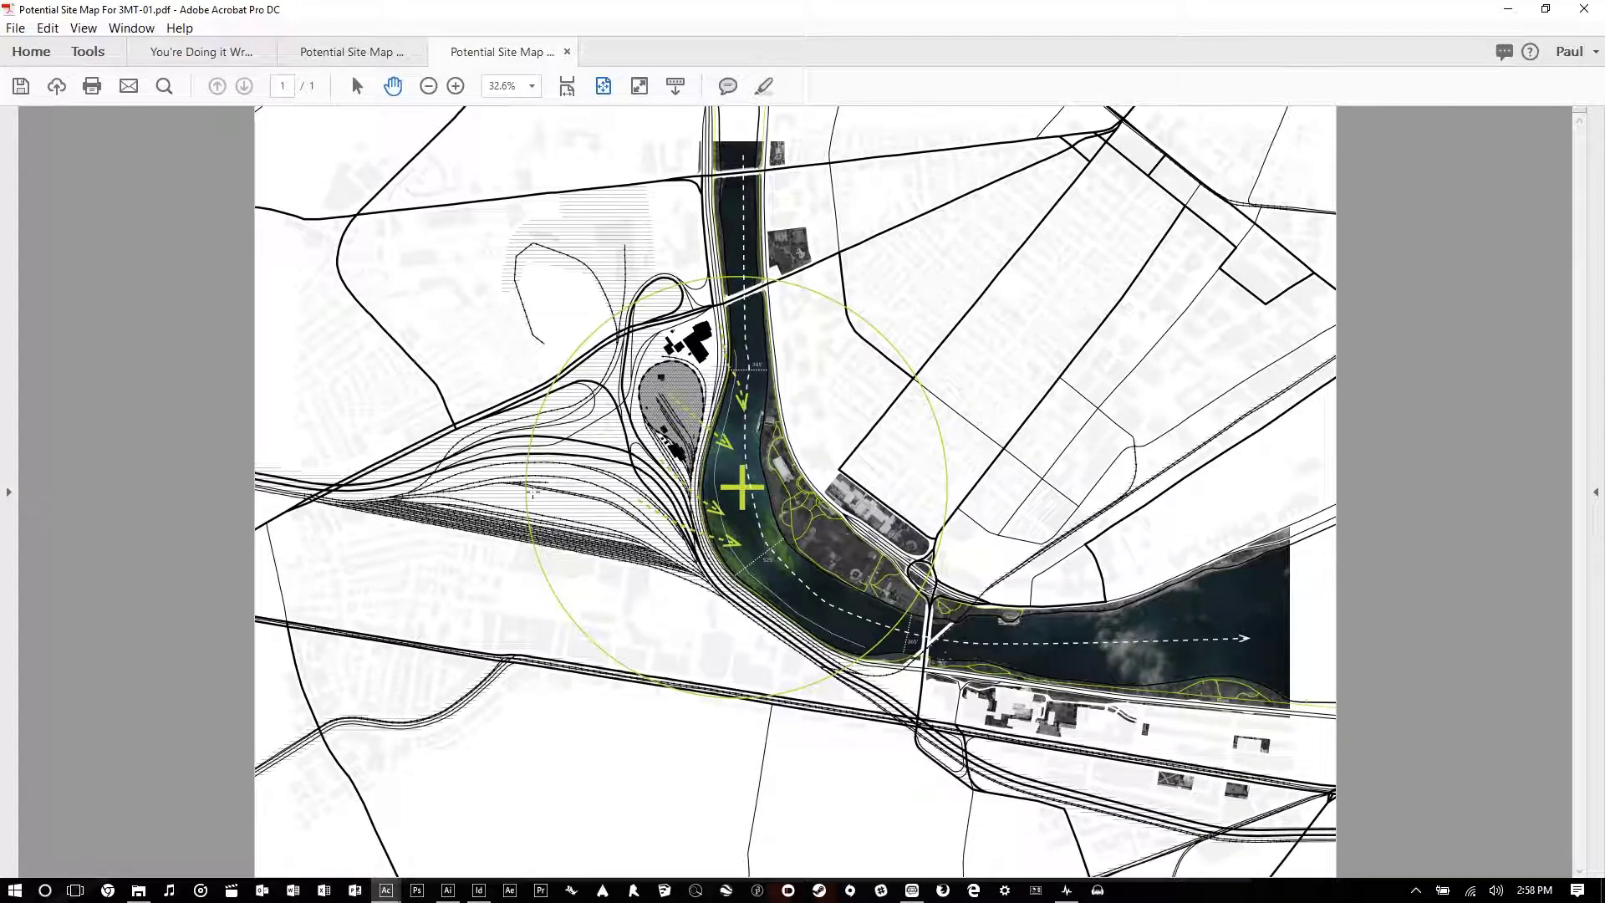
- Save the converted map as Potential Site Map For 3MT-01.pdf in the YDIW_Short 02 folder
left_click(21, 86)
left_click(652, 504)
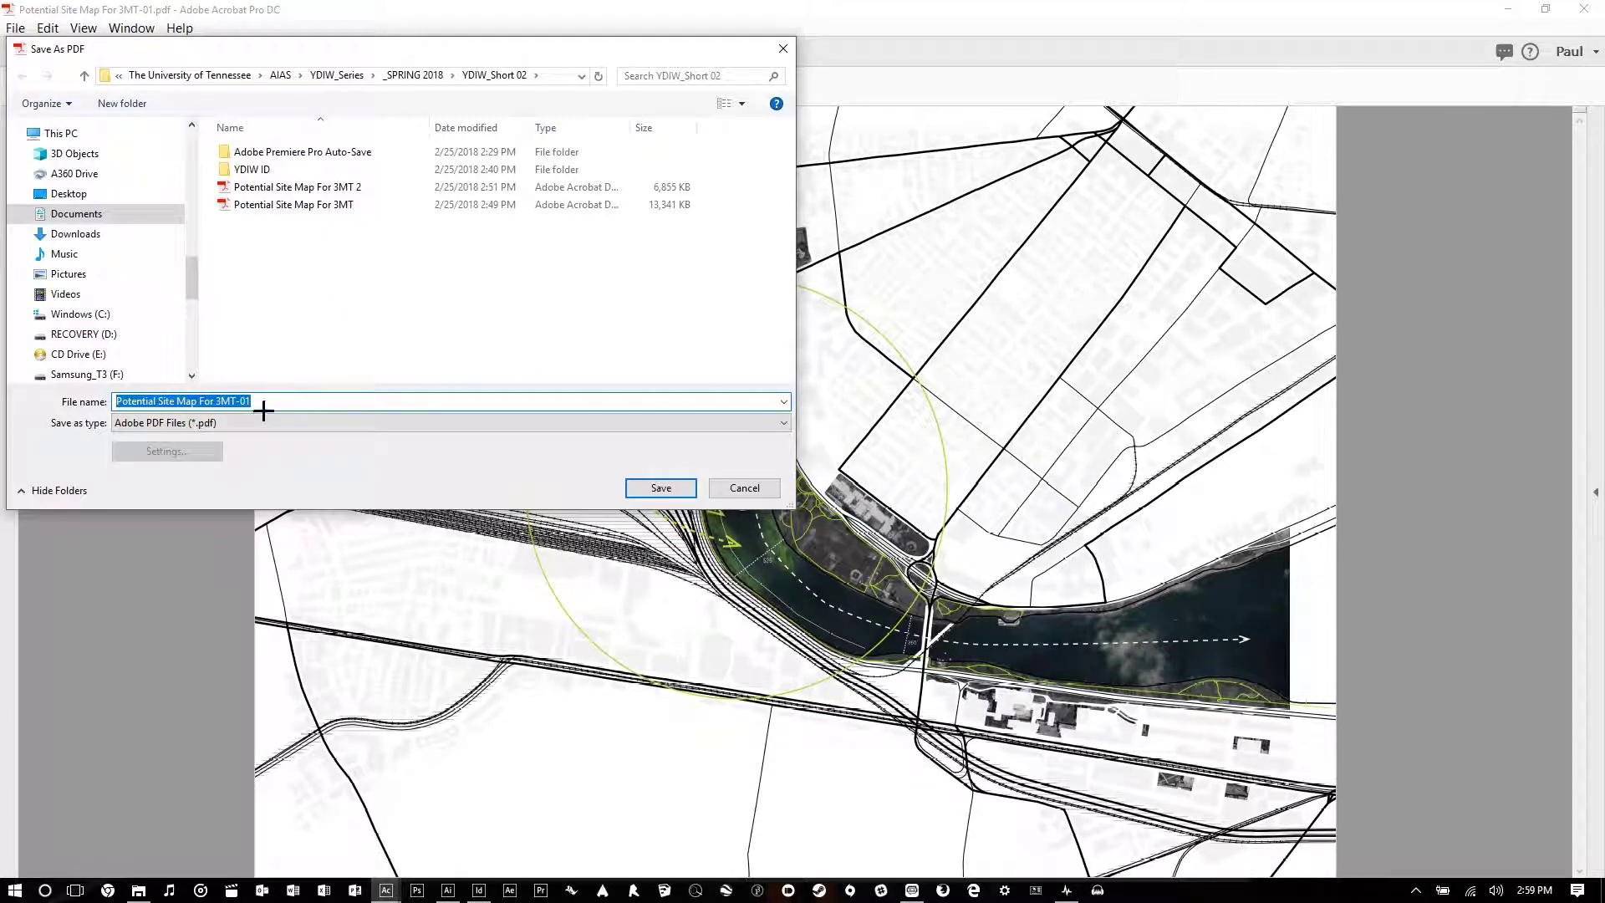
left_click(654, 487)
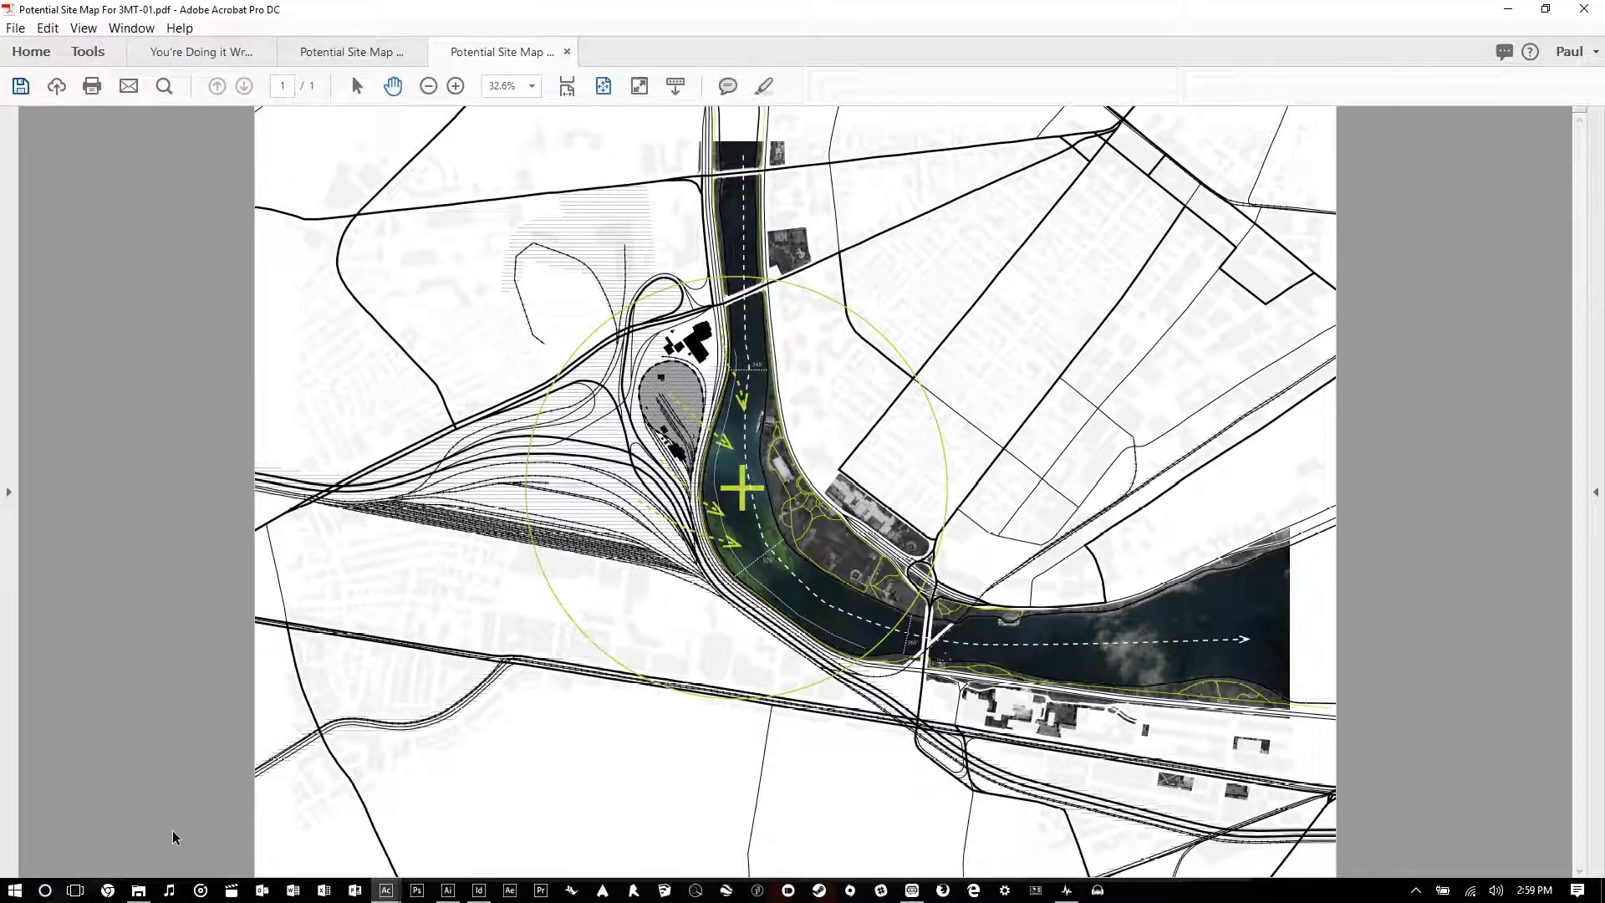
- Compare the new 3,501 KB 3MT-01 PDF against the 13,341 KB original
left_click(138, 815)
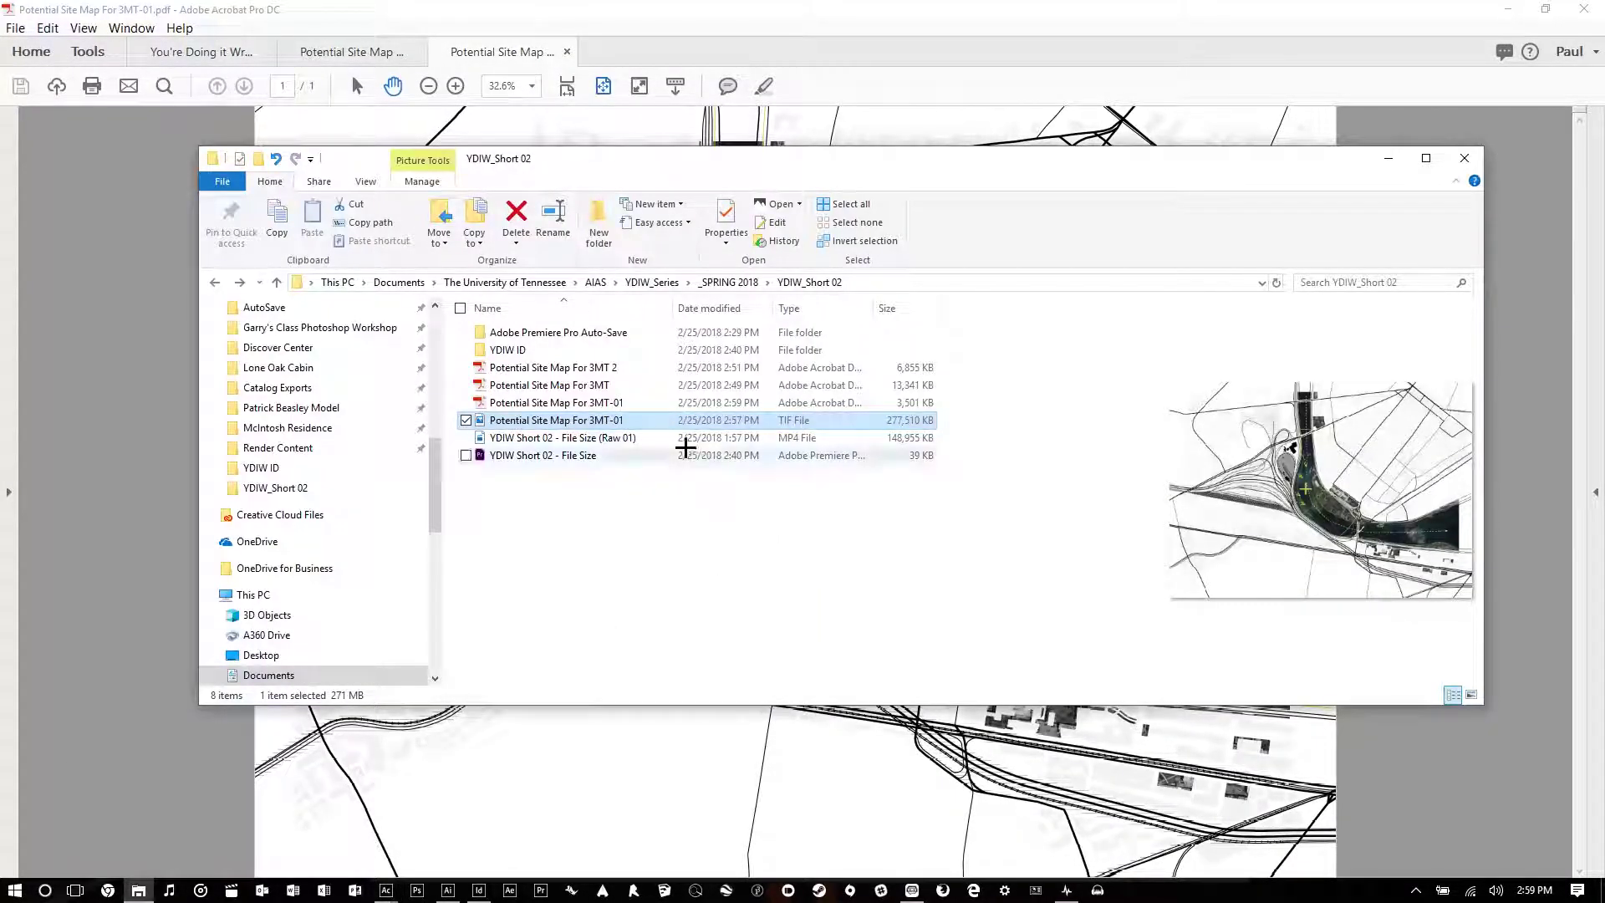
left_click(610, 404)
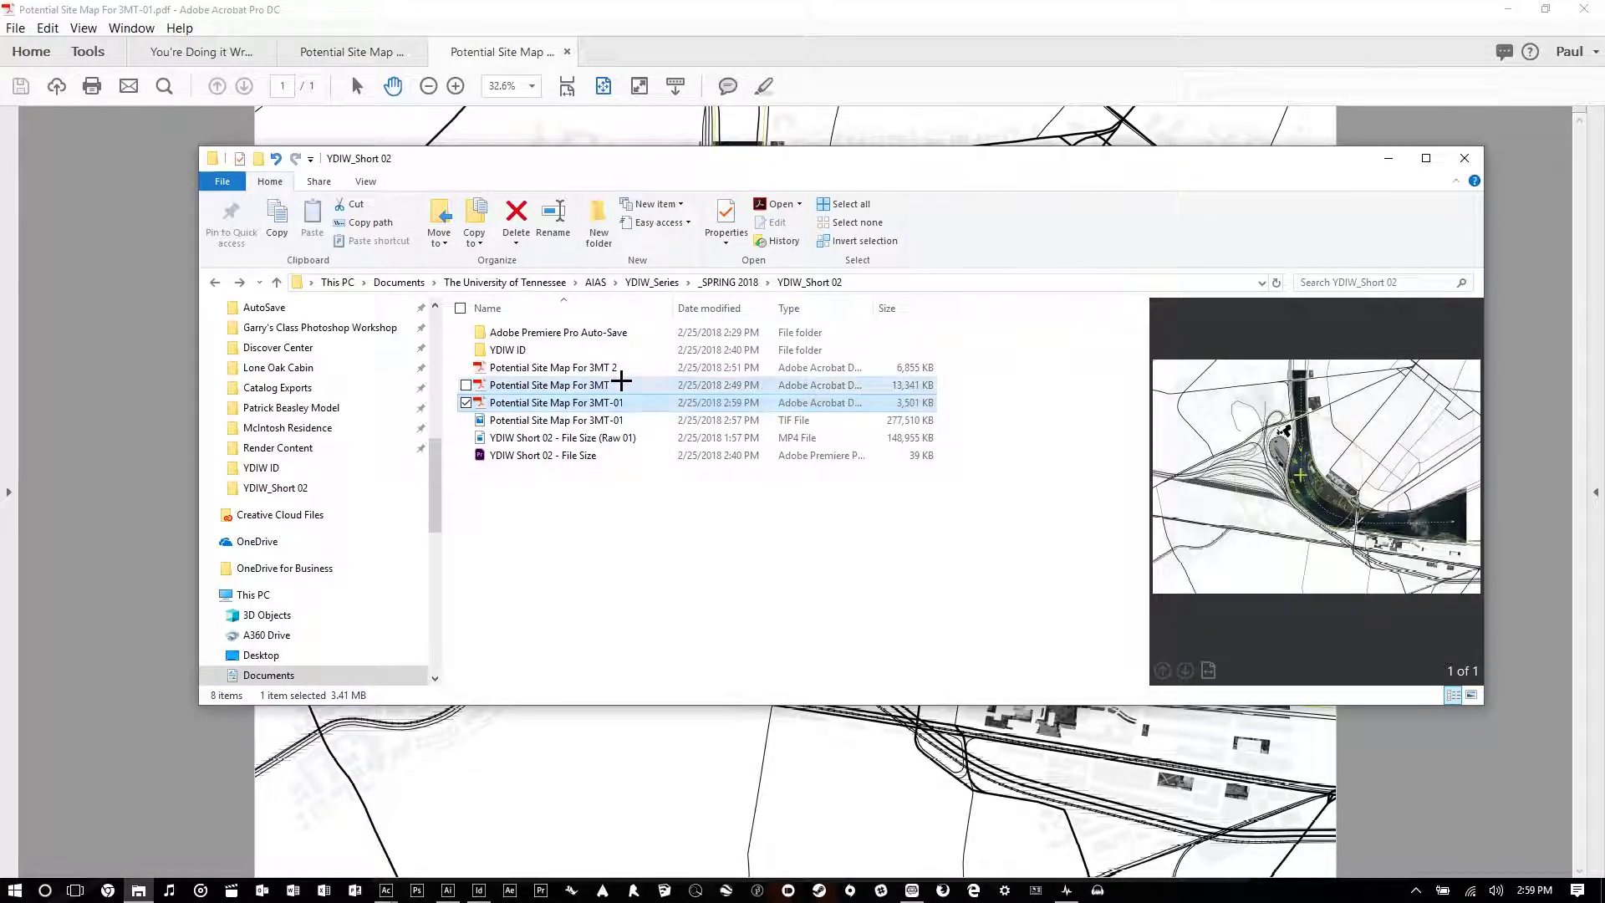
left_click(620, 381)
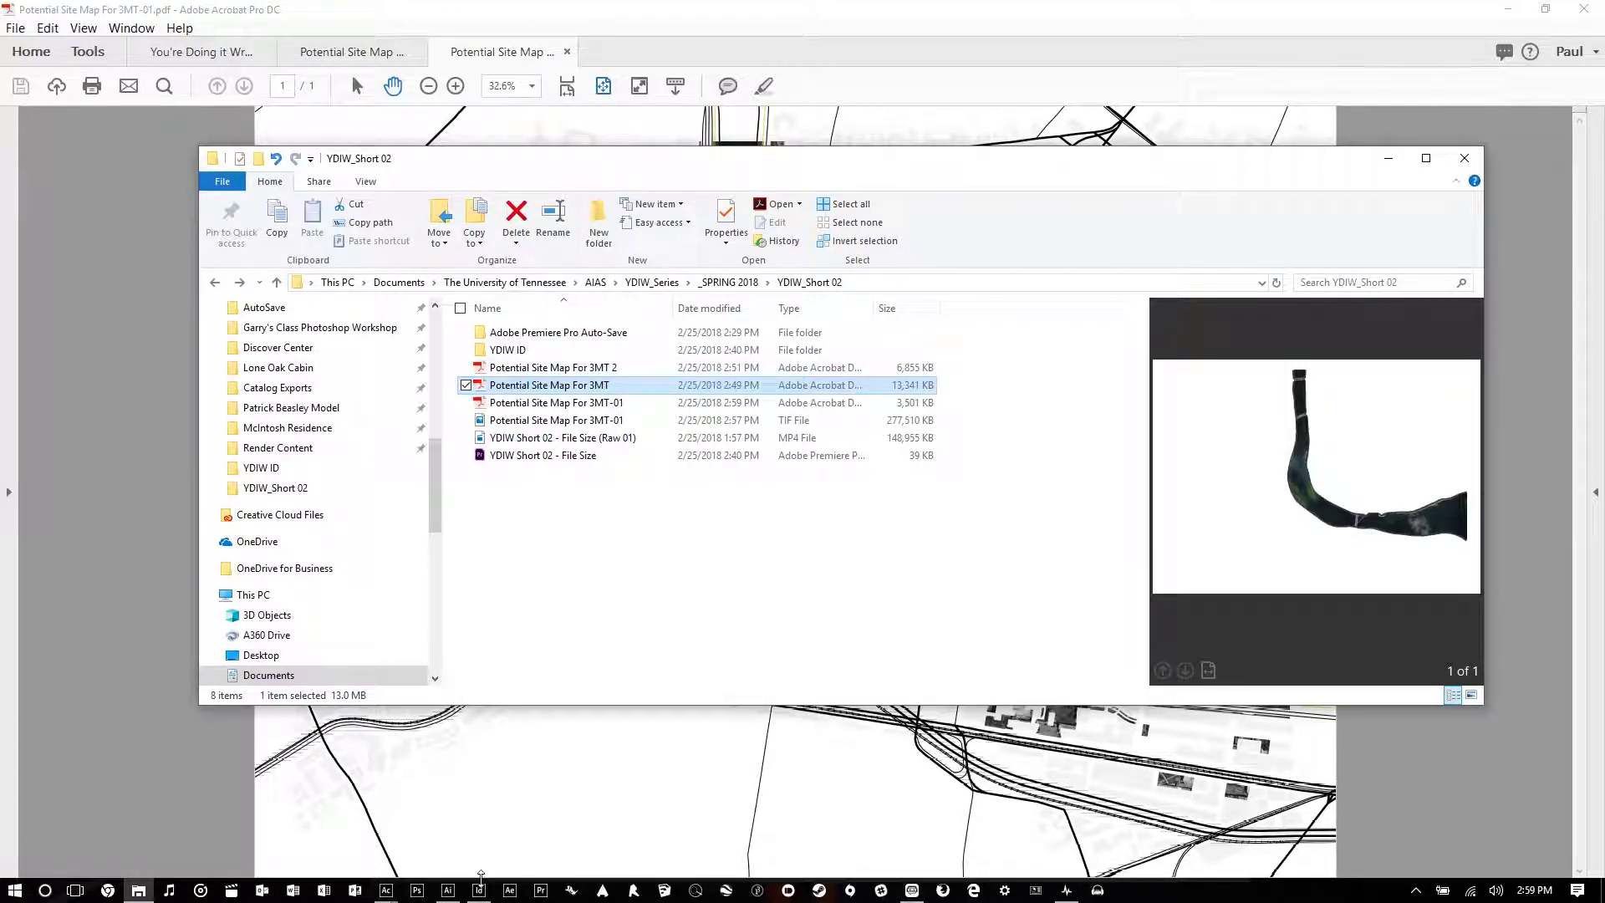
- Scroll the Architecture Landscape Portfolio down to the 9SQUARE spread and back to the cover
left_click(478, 890)
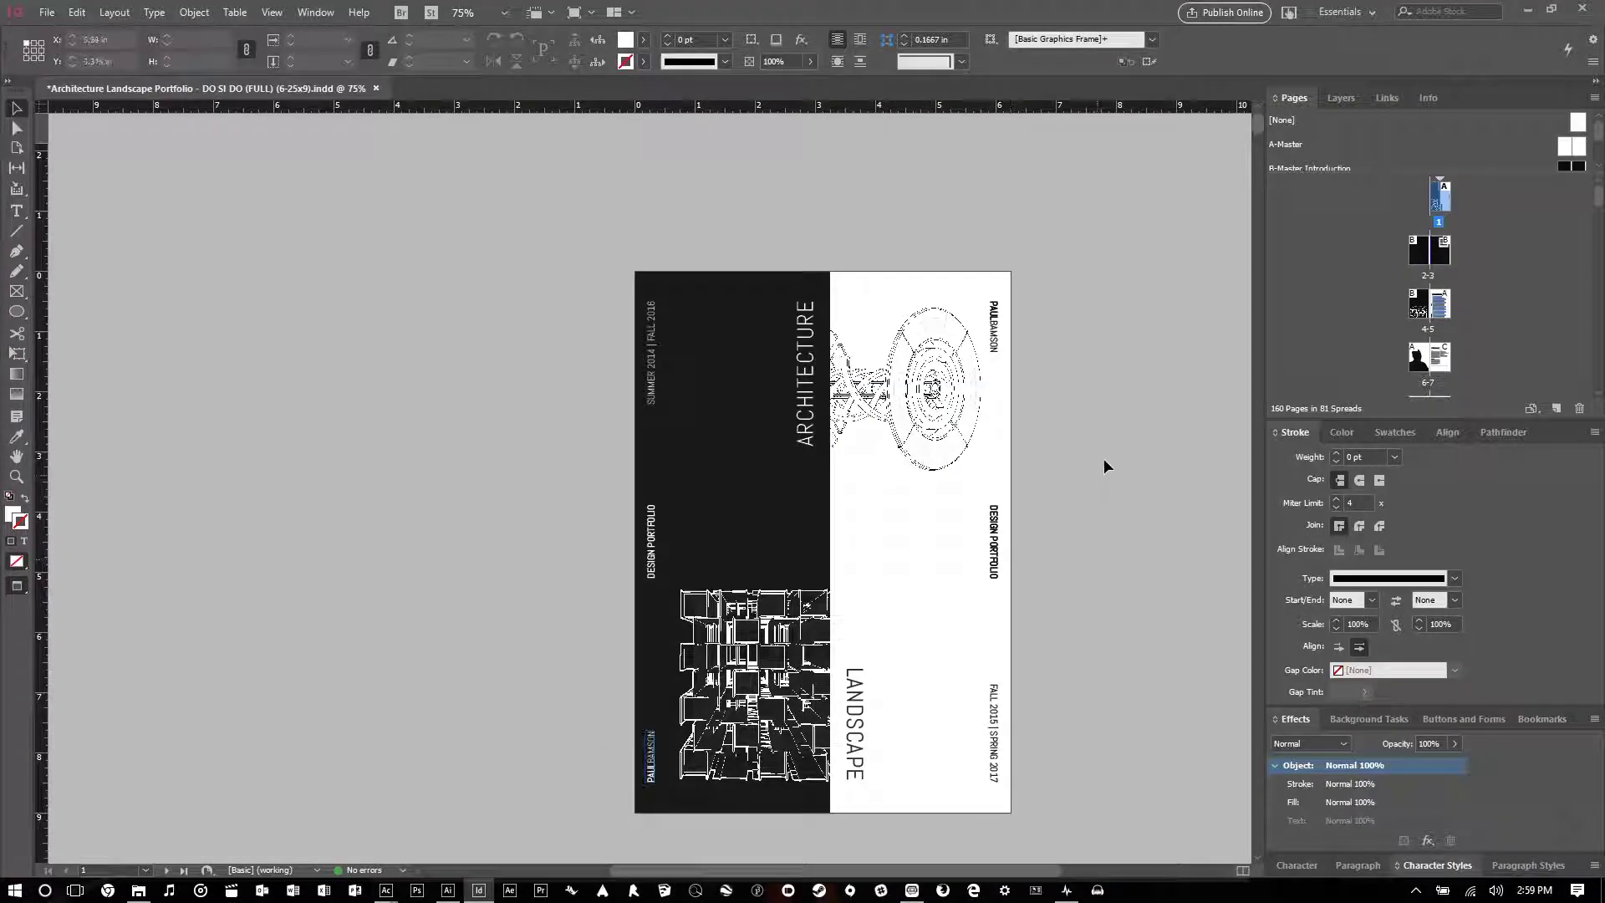
scroll(1128, 428, "down", 15)
scroll(1130, 437, "down", 20)
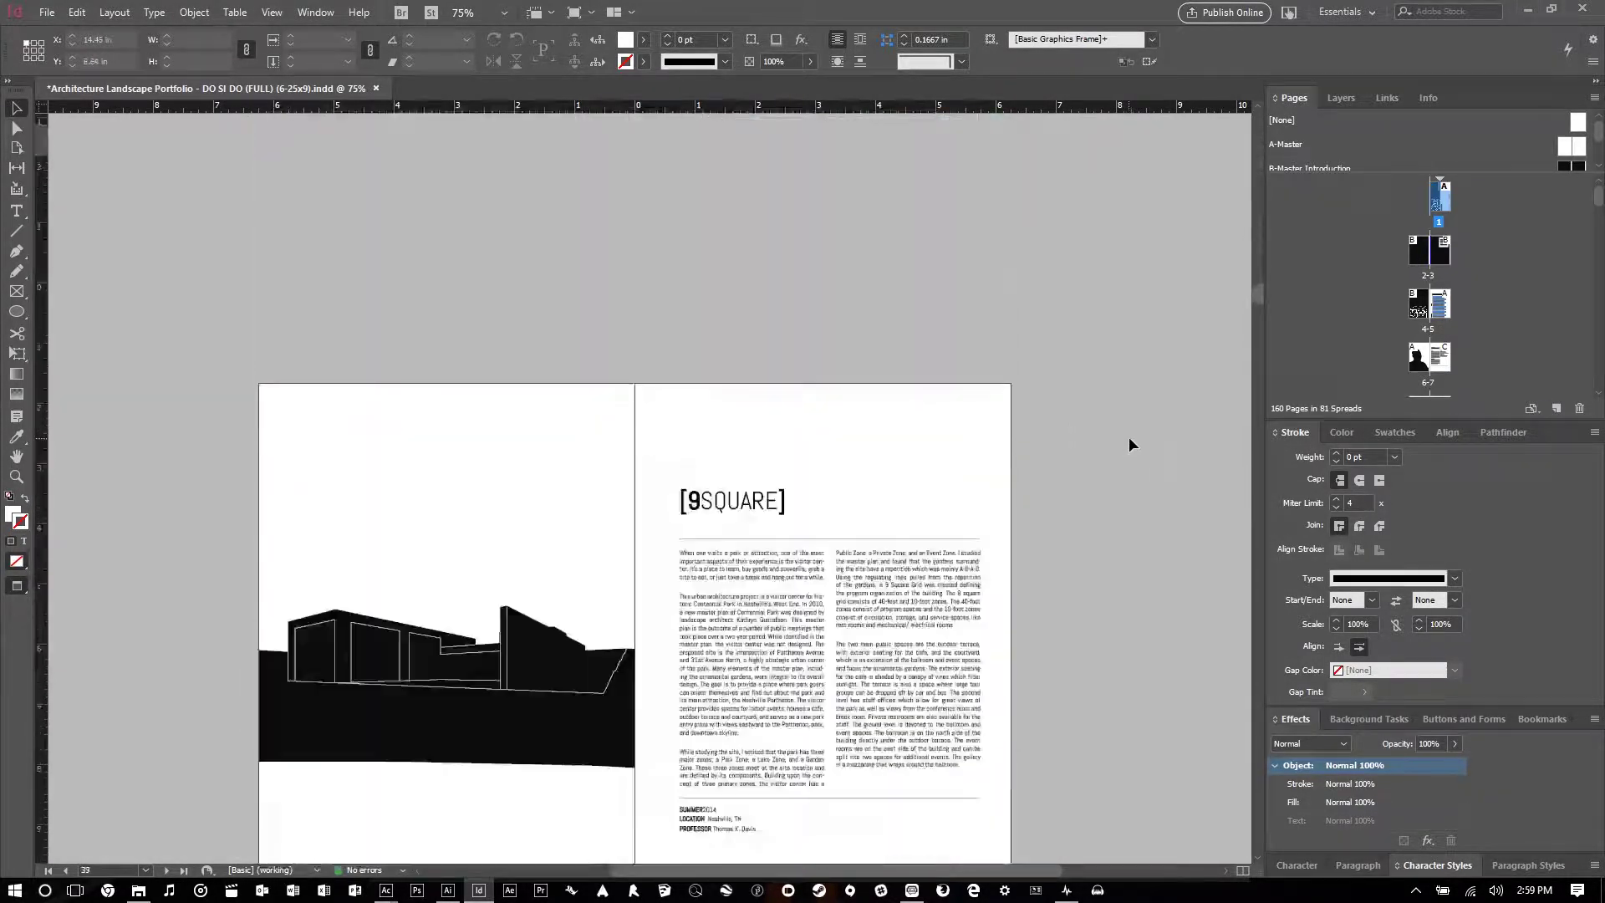
scroll(1134, 439, "up", 16)
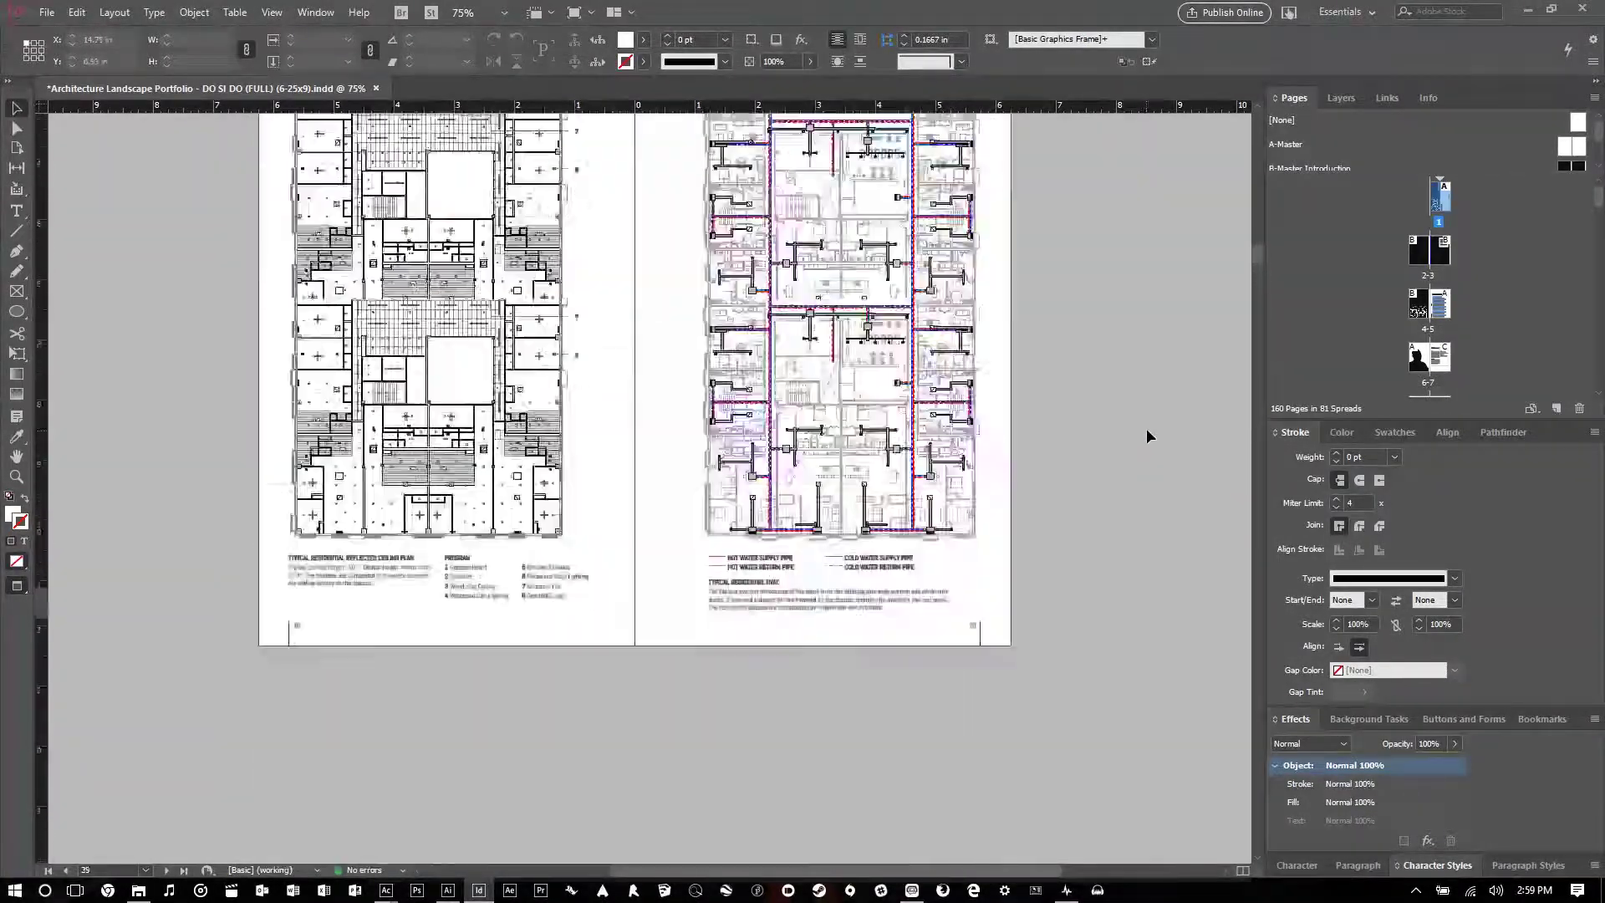
scroll(1151, 410, "up", 16)
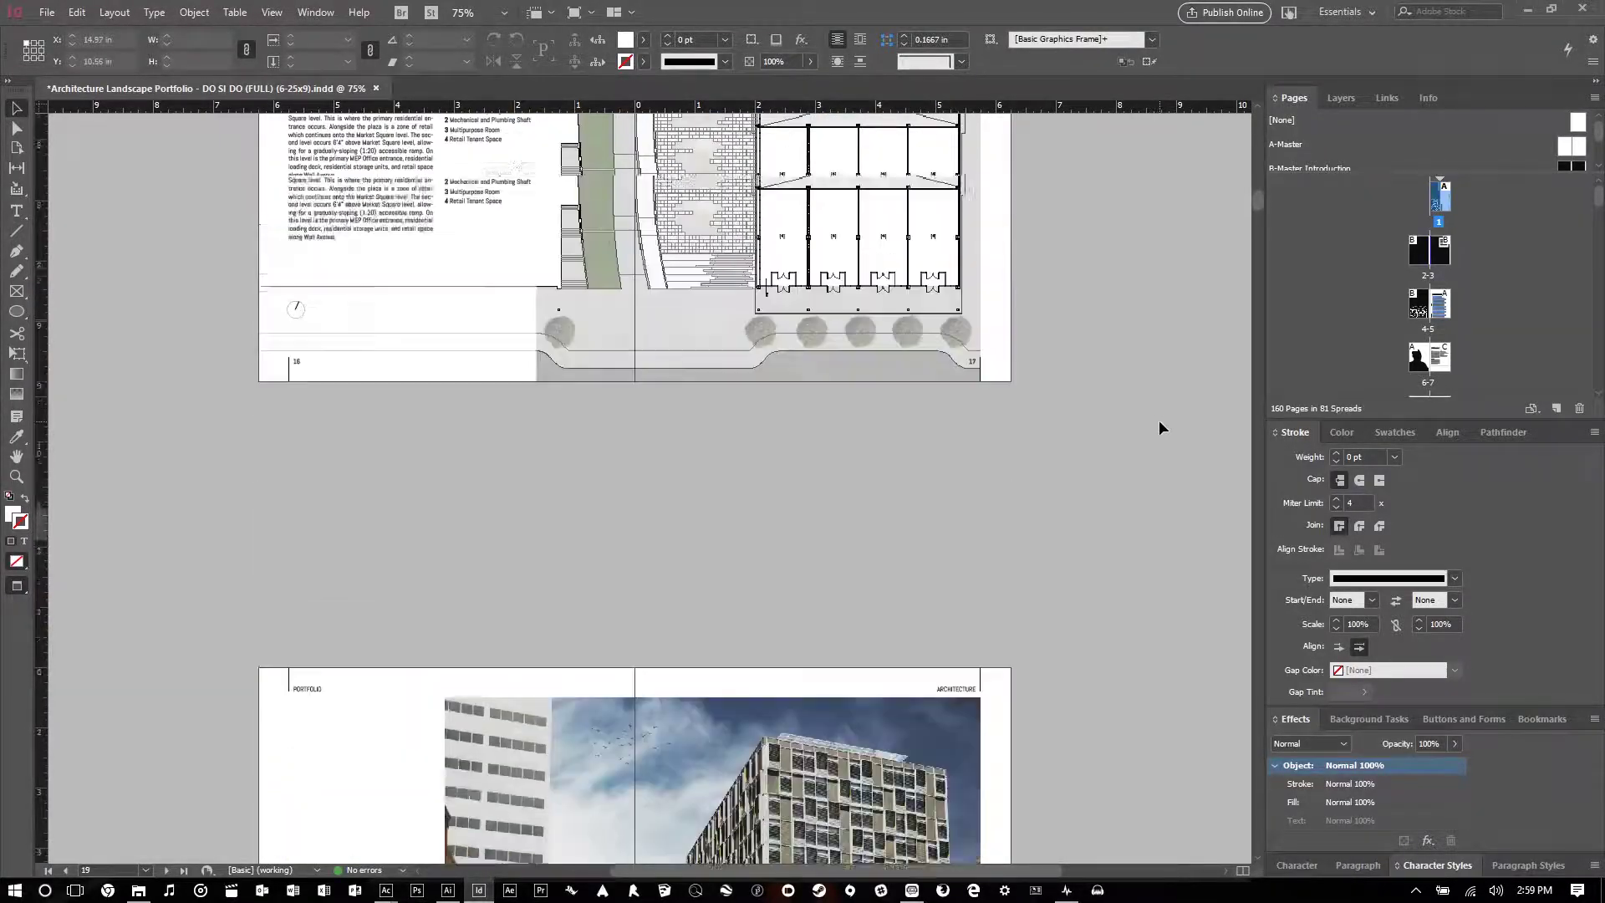
scroll(1165, 428, "up", 5)
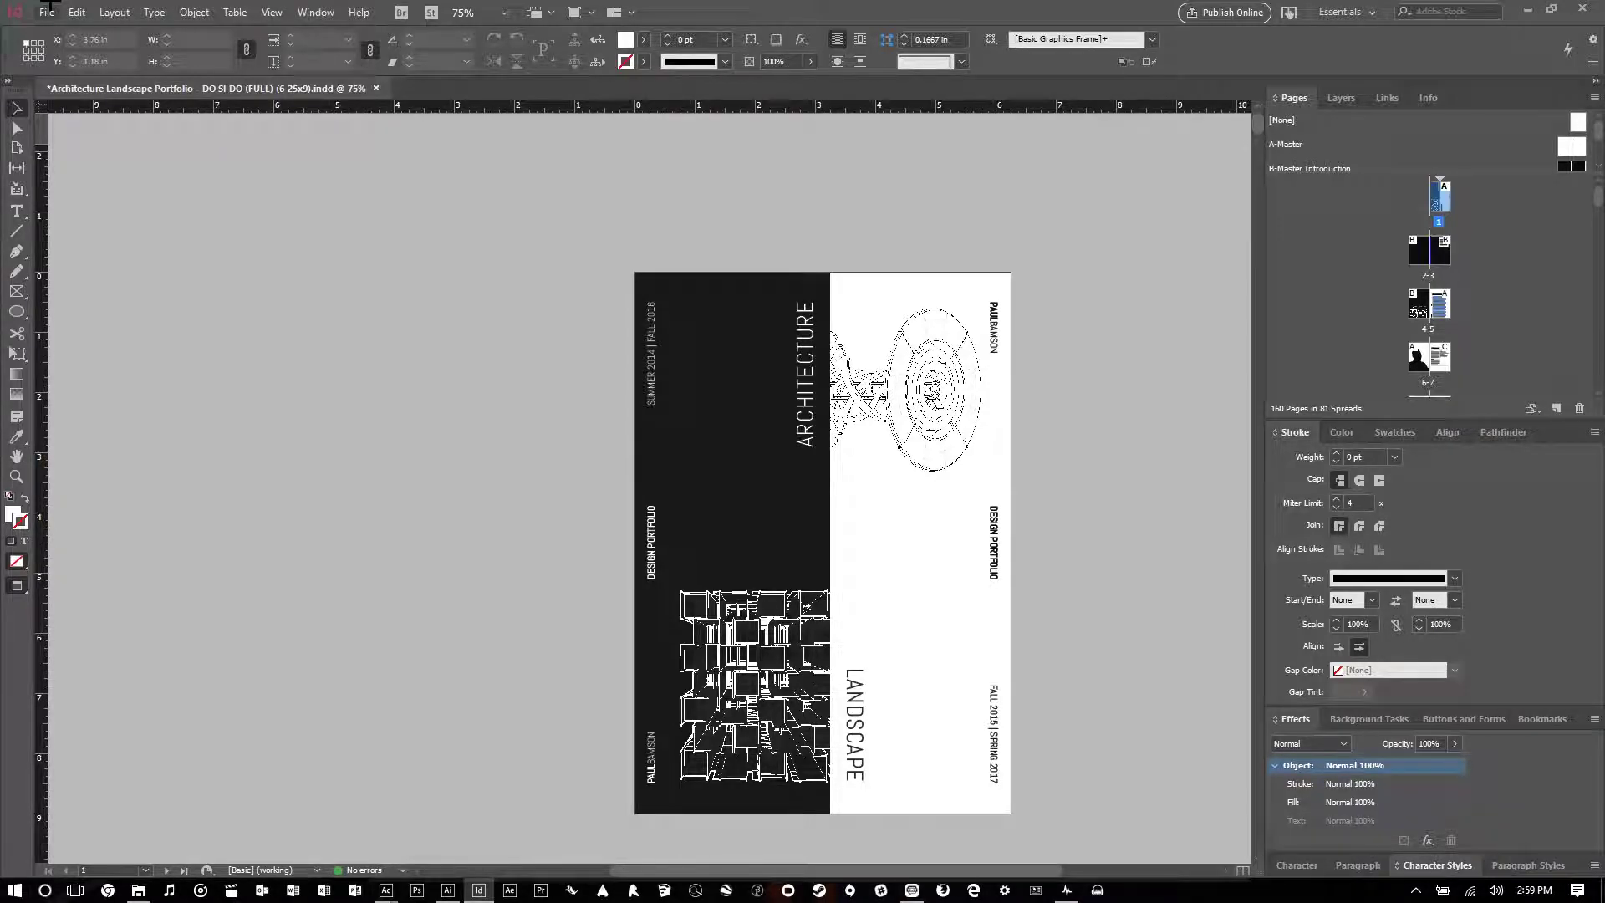
- Export the portfolio as PNG into the YDIW ID folder inside YDIW_Short 02
left_click(47, 10)
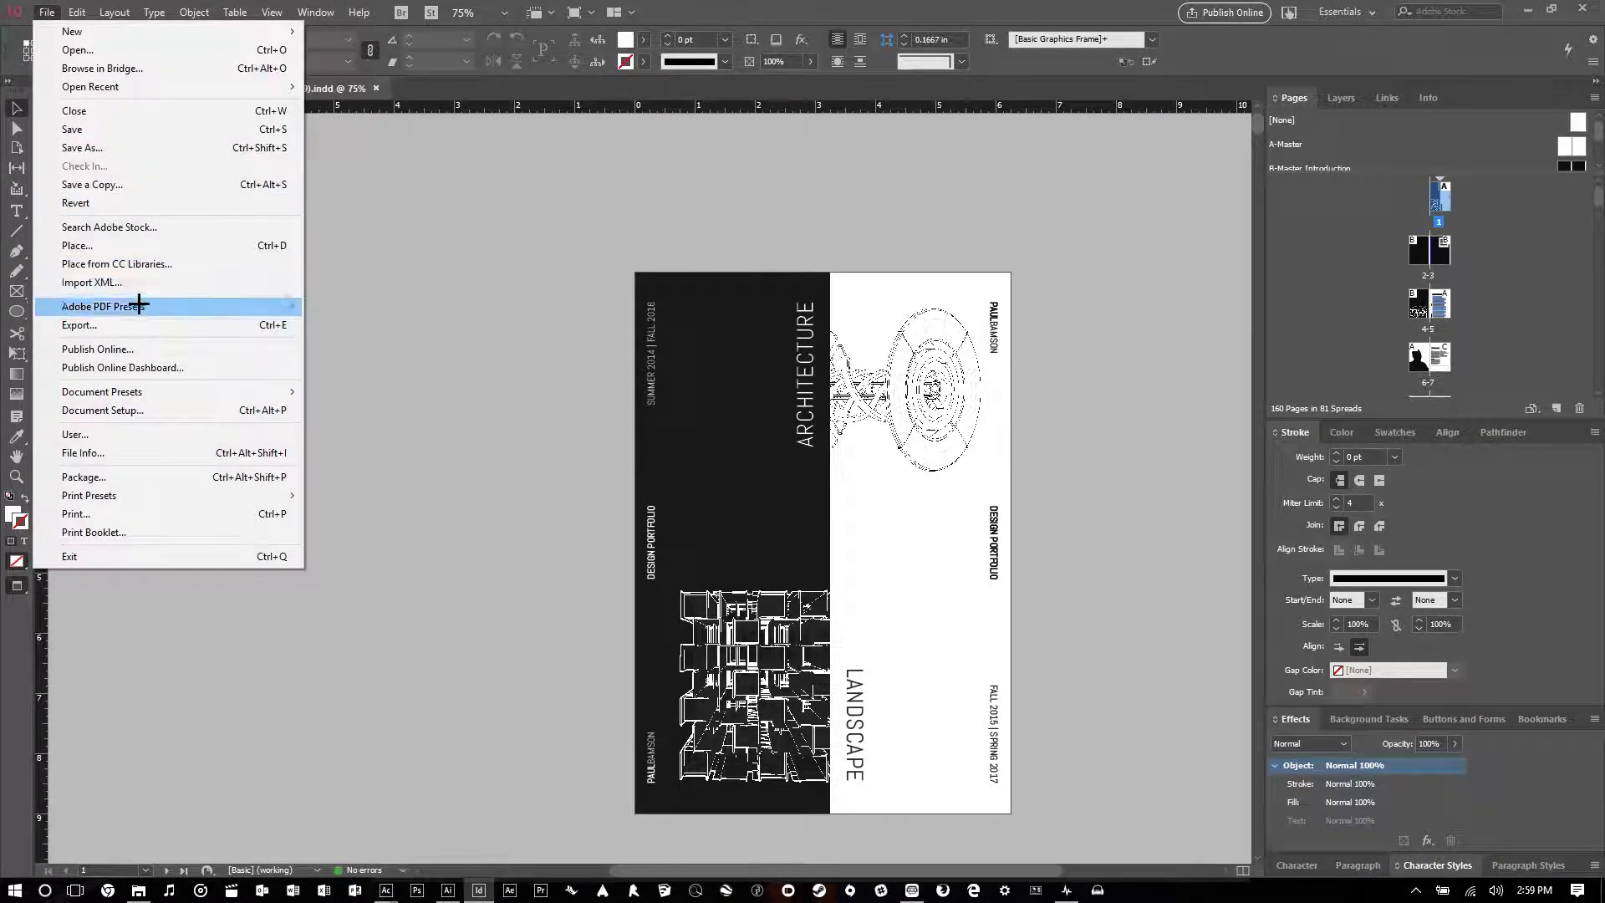
left_click(101, 325)
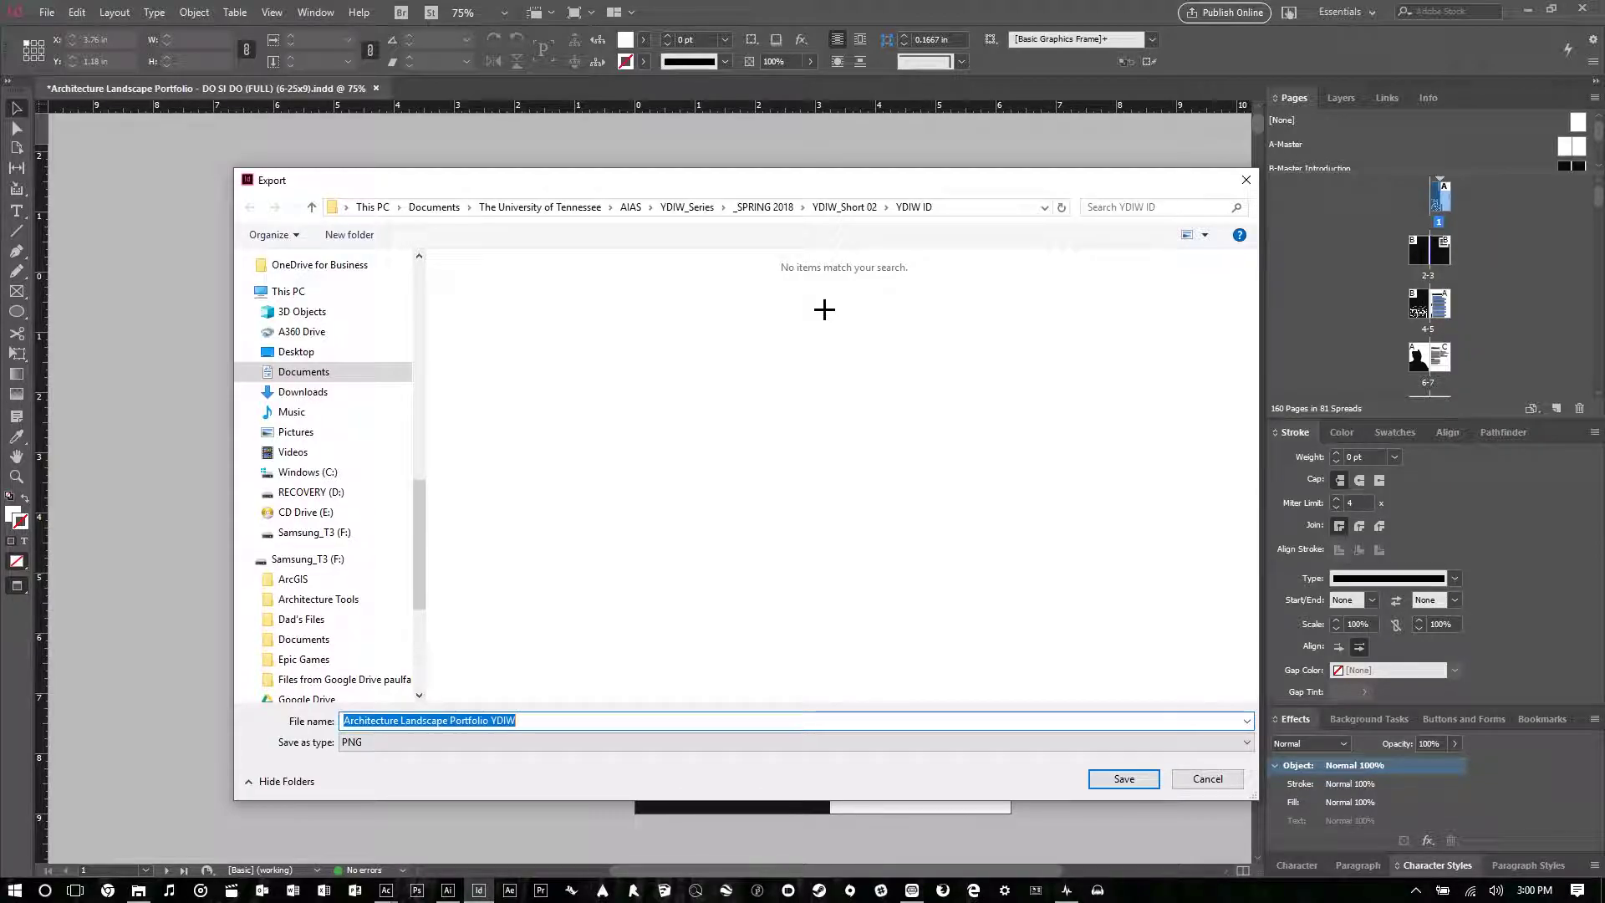
left_click(844, 206)
double_click(528, 300)
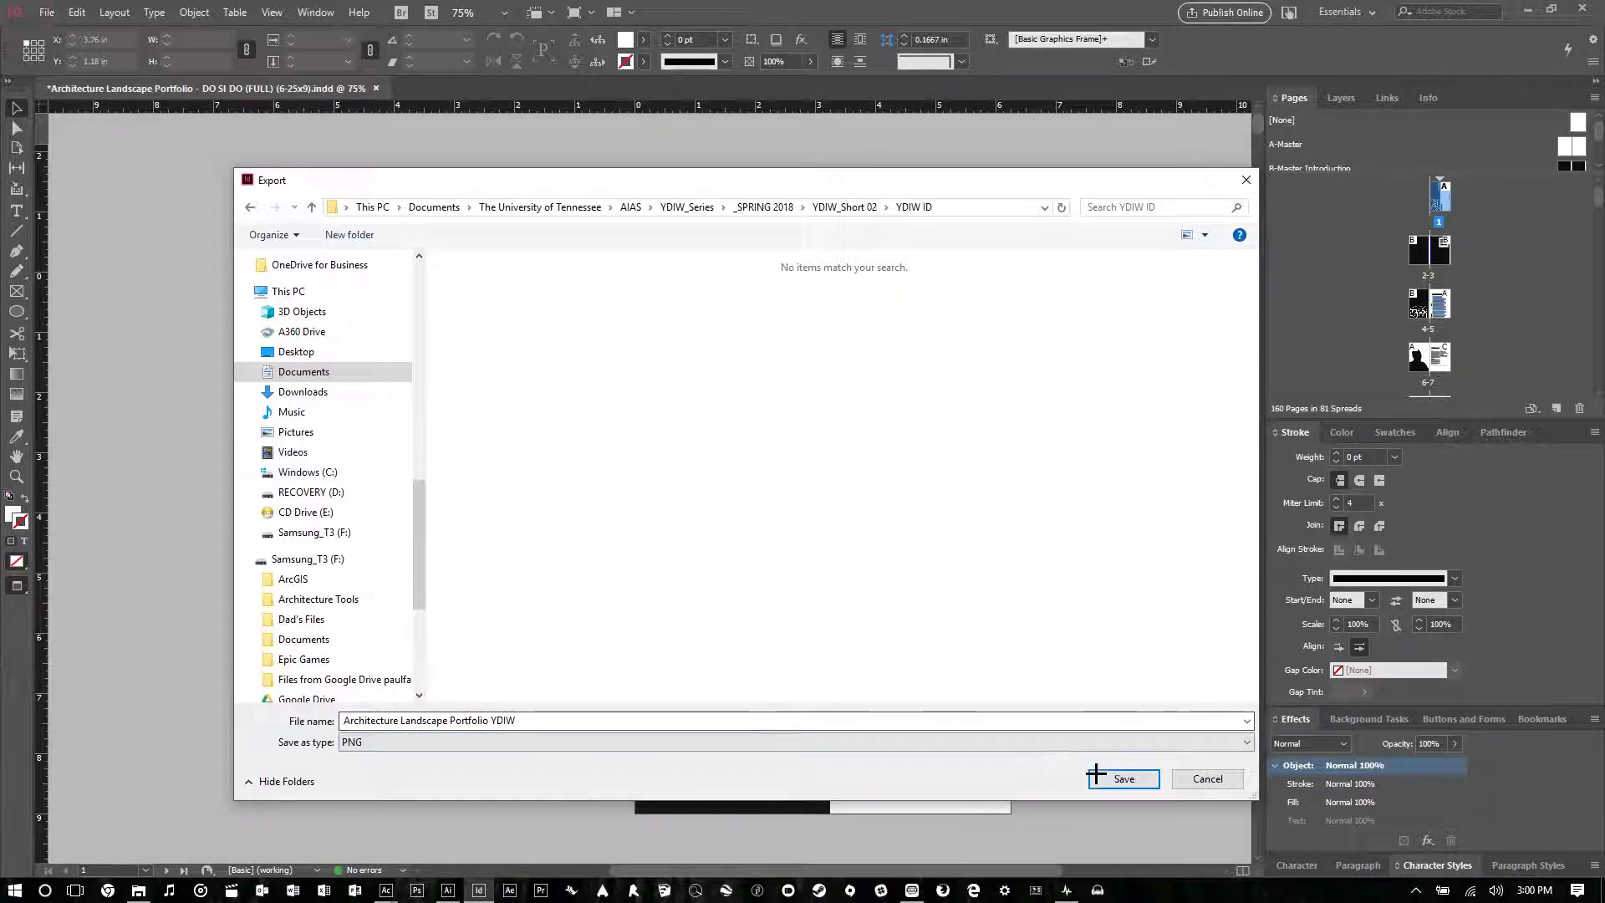
left_click(1124, 779)
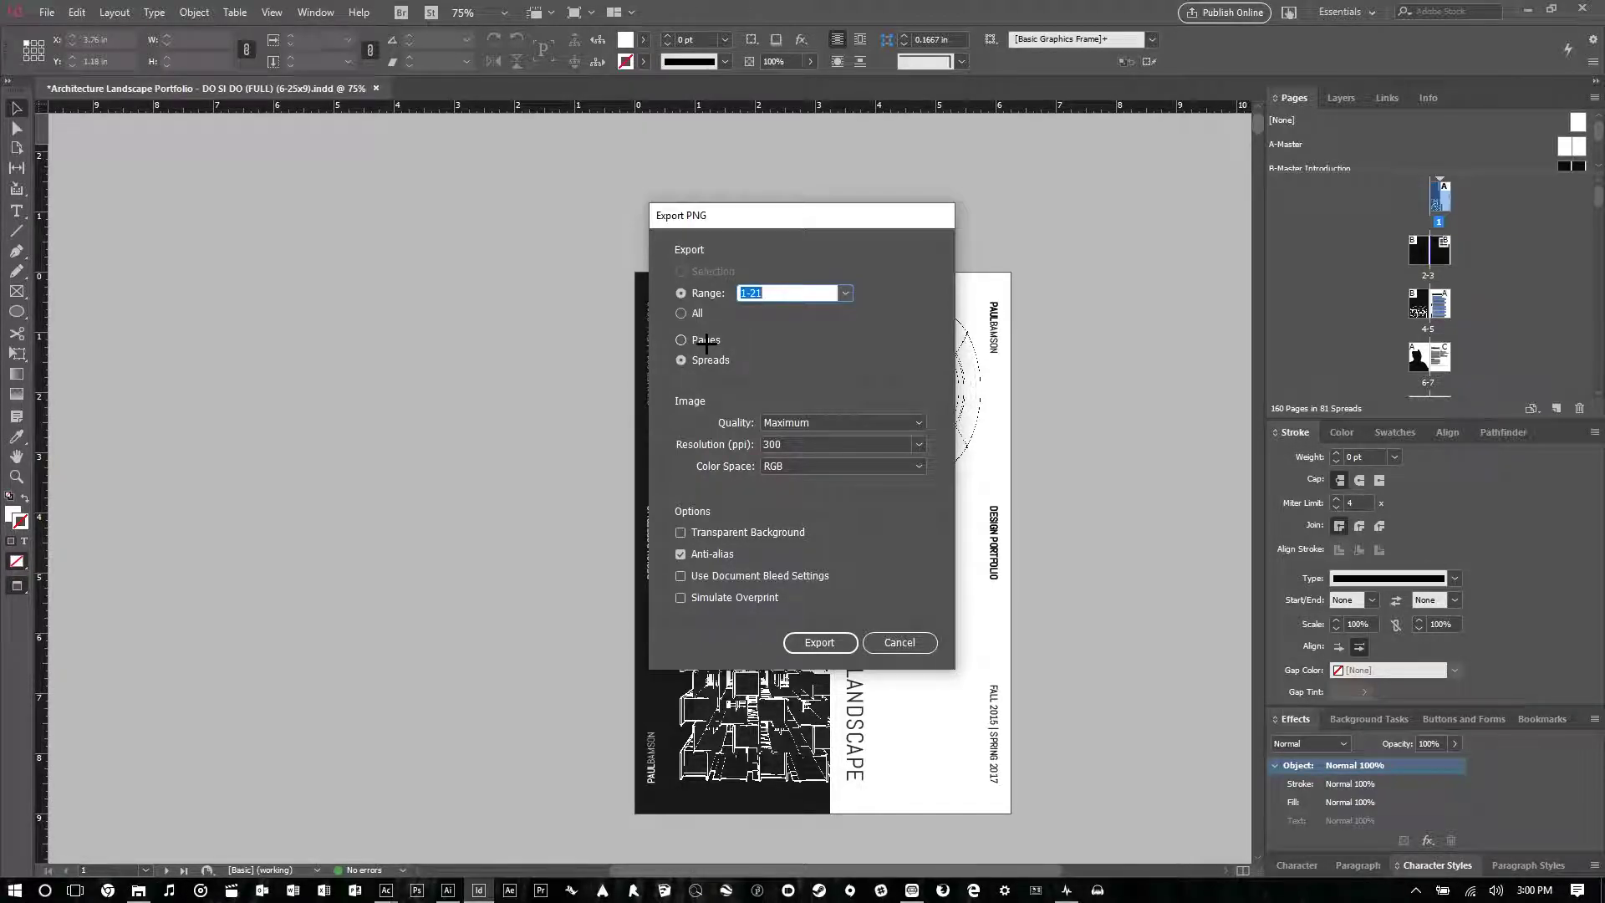
- Export spreads 1-21 as PNGs at Maximum quality, 300 ppi, in RGB
left_click(707, 342)
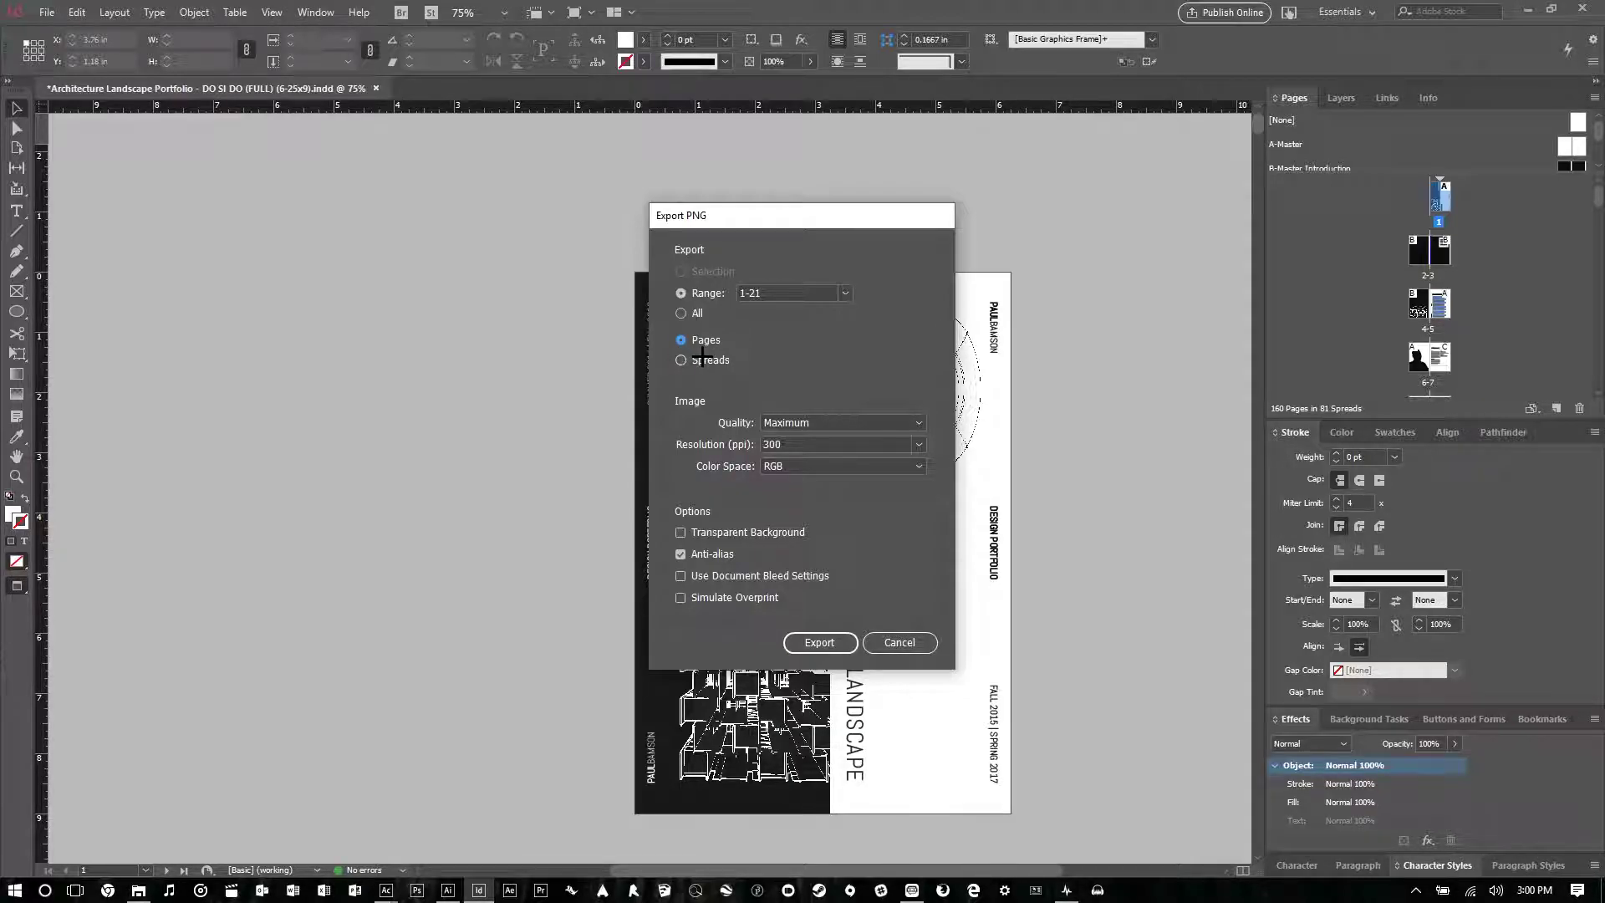
left_click(699, 358)
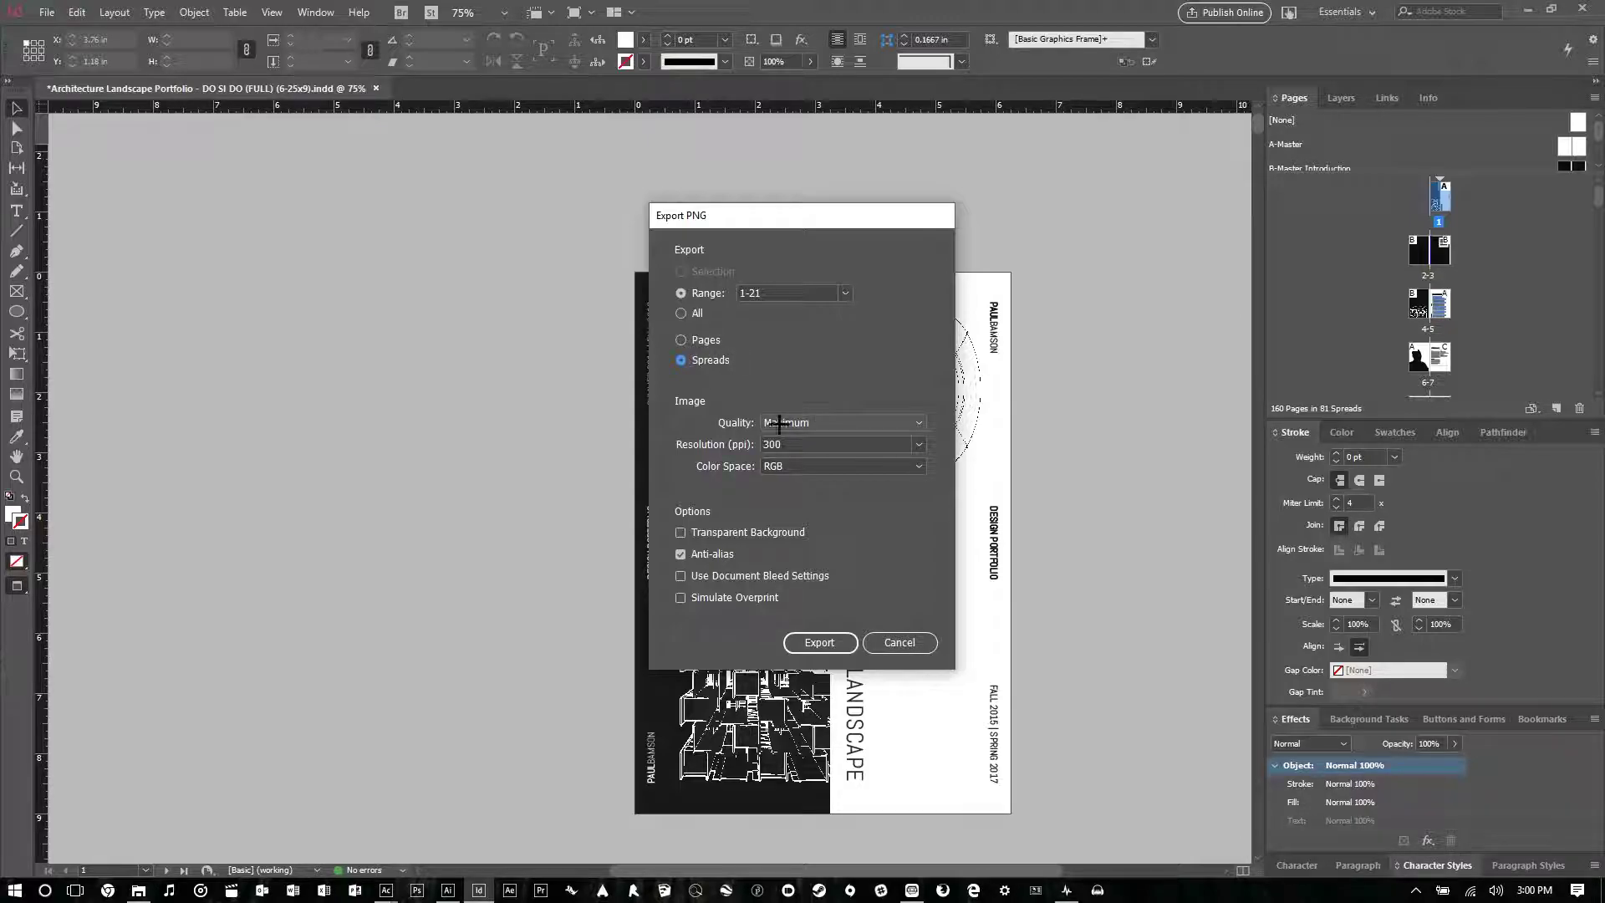
left_click(893, 419)
key("Tab")
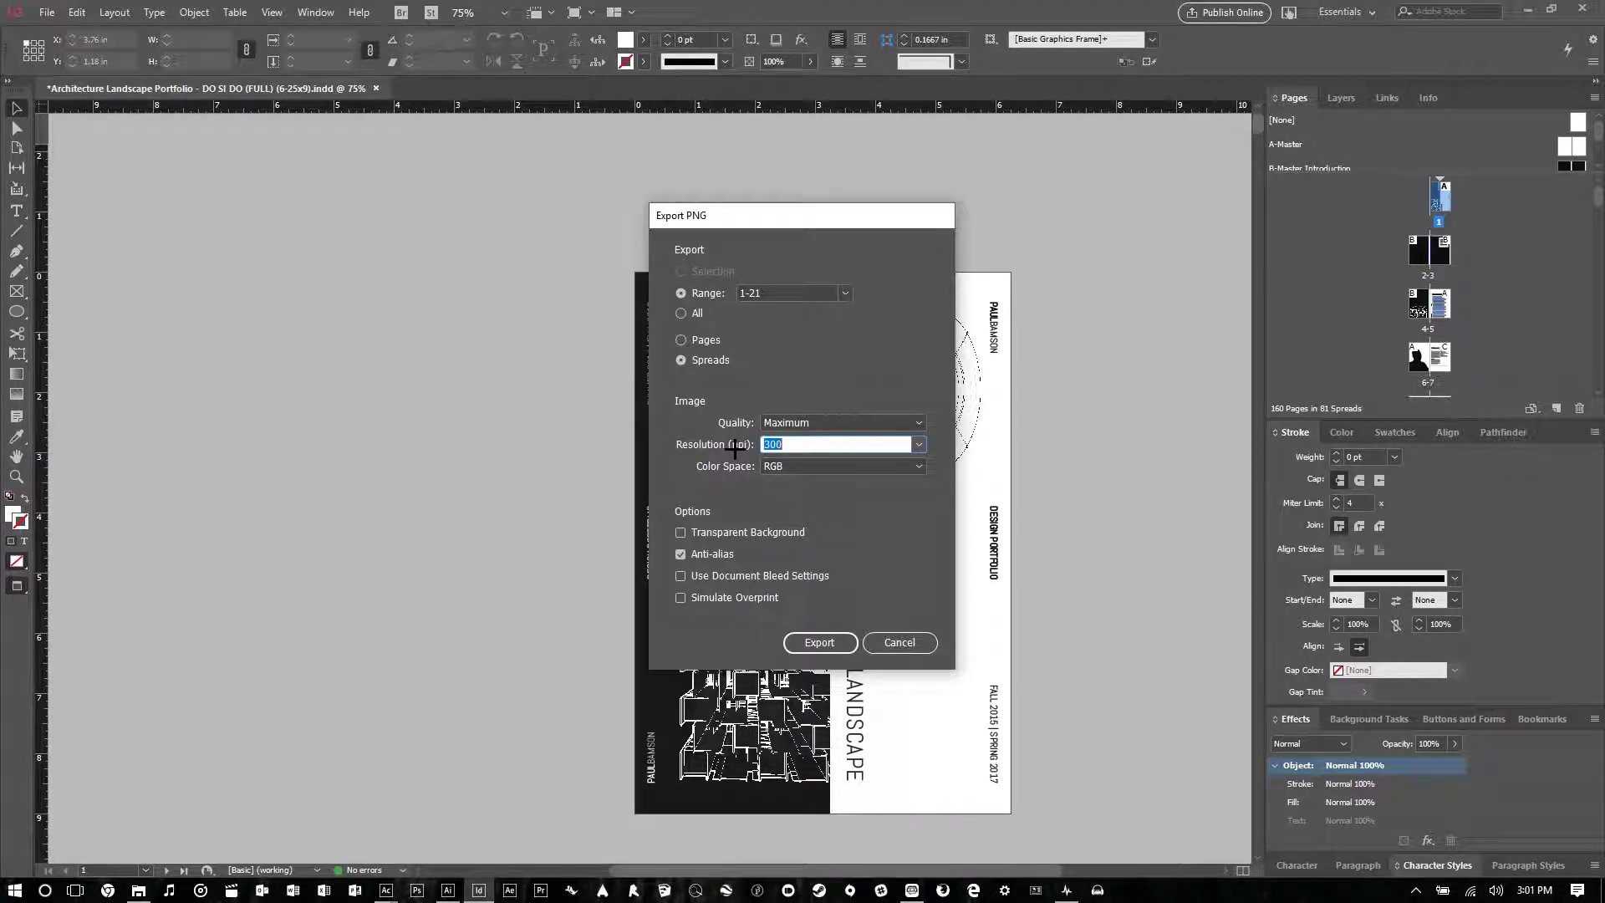
left_click(788, 467)
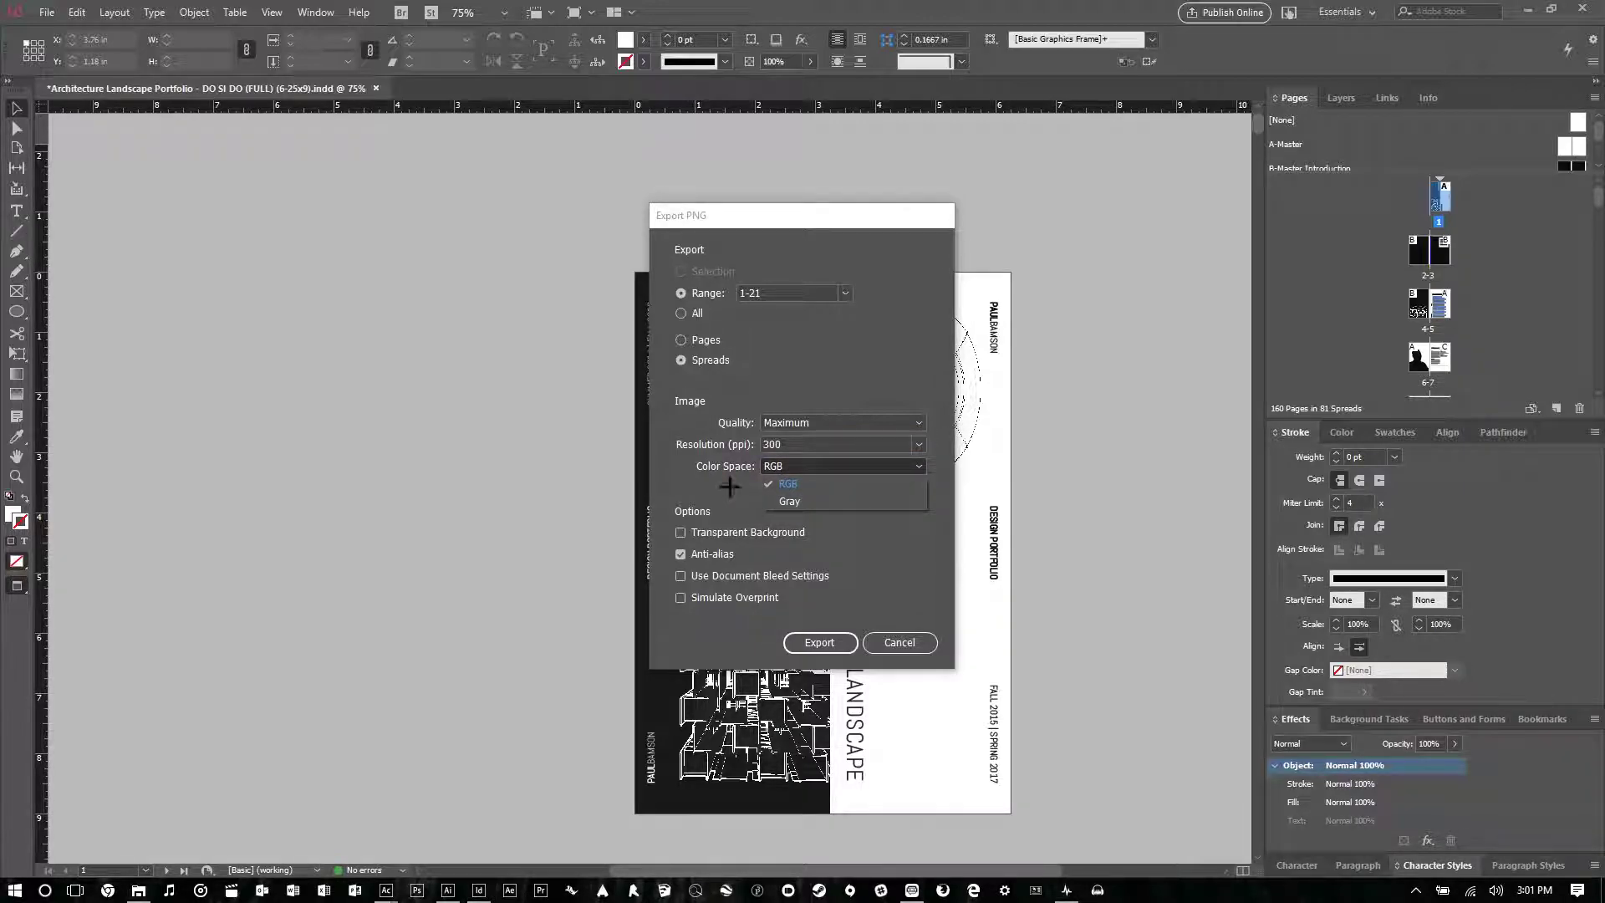
left_click(841, 646)
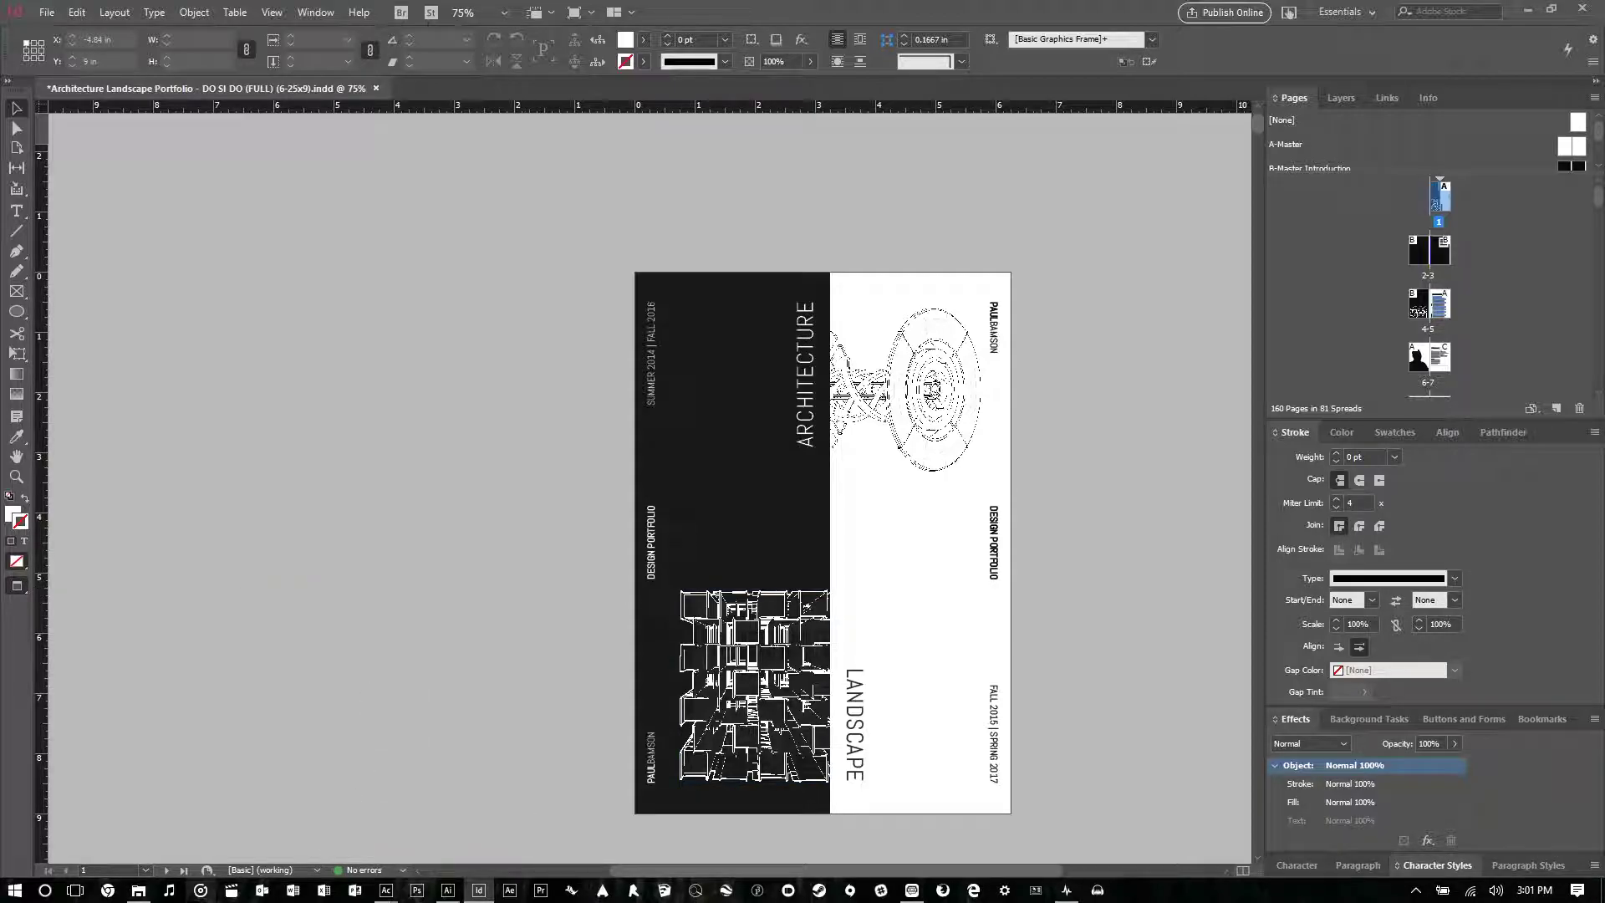
- Select all 11 exported PNGs in the YDIW ID folder and send them to Combine files in Acrobat
left_click(139, 890)
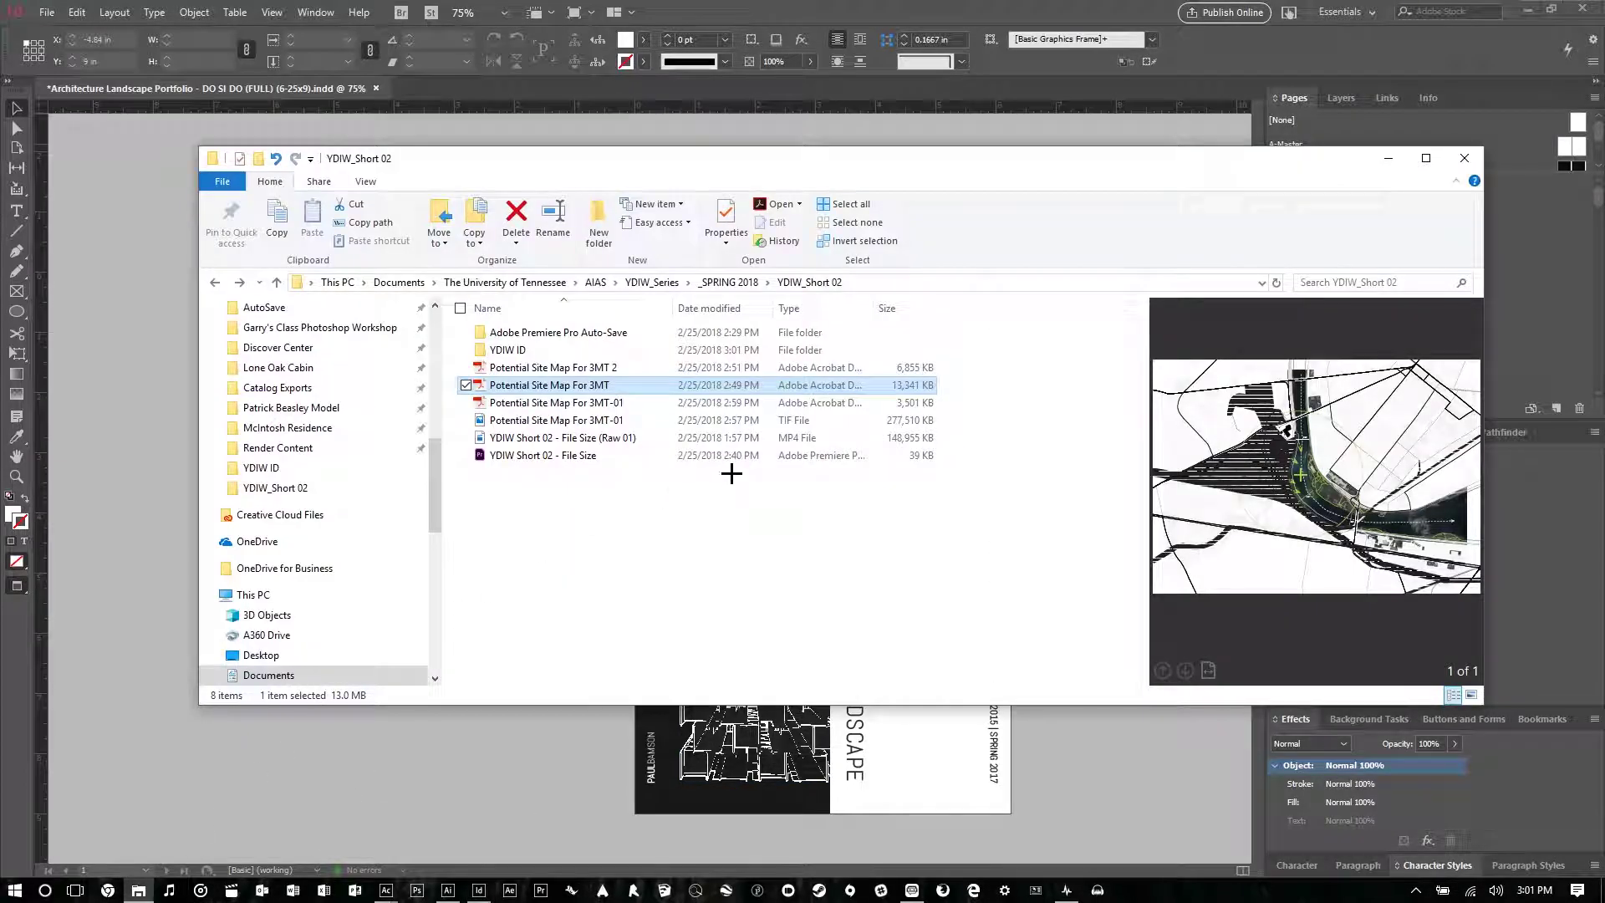
double_click(556, 350)
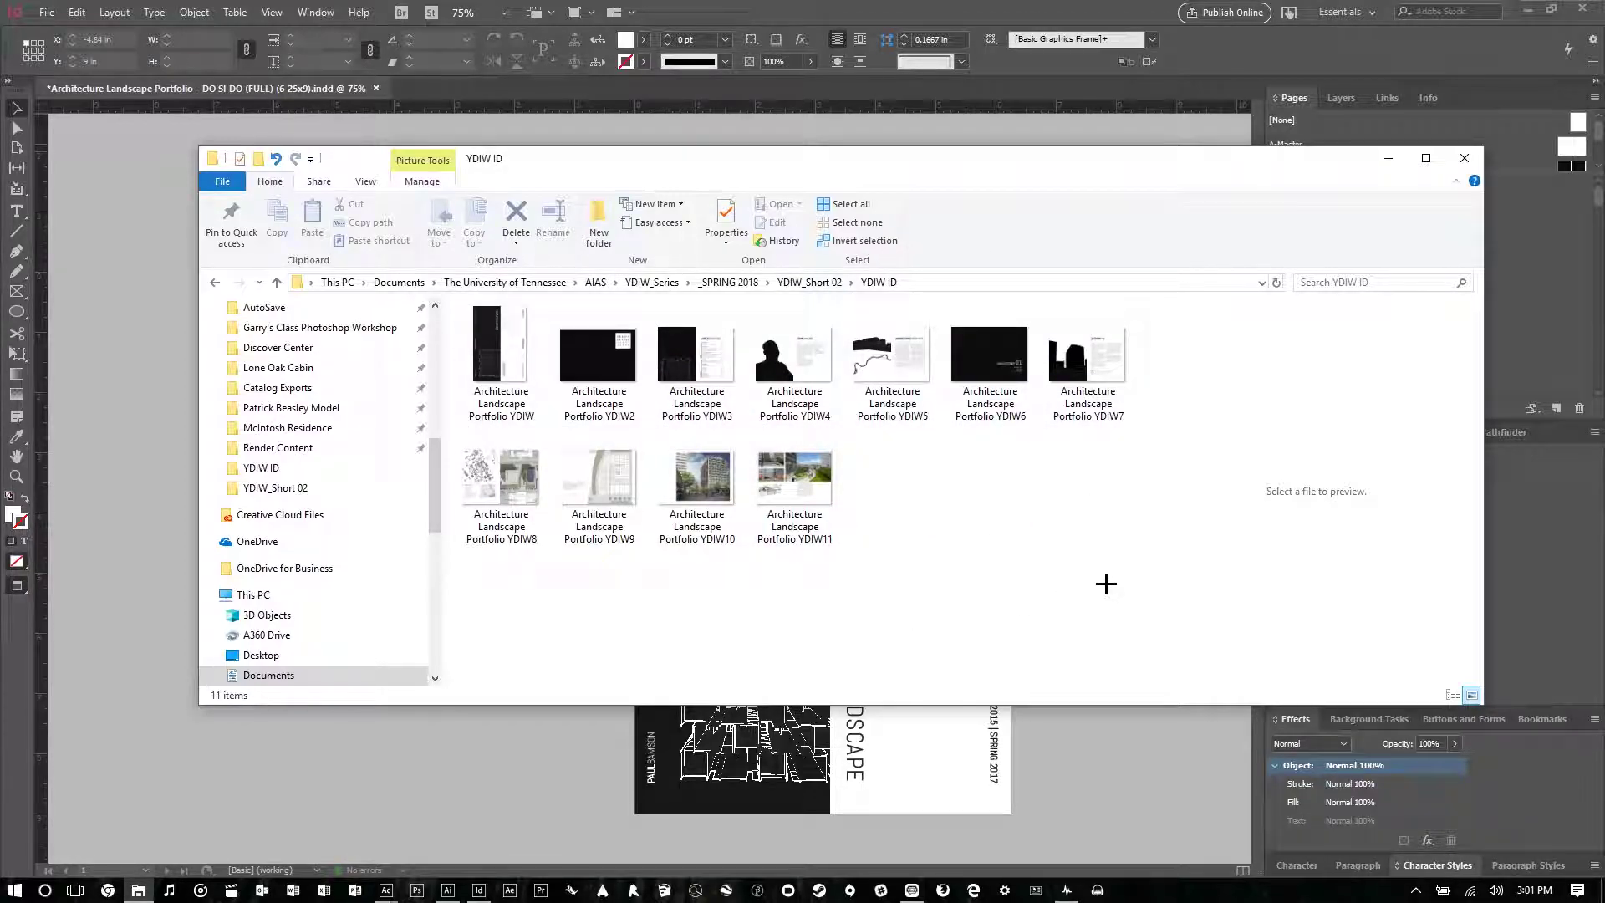
left_click_drag(1120, 604, 506, 339)
right_click(511, 339)
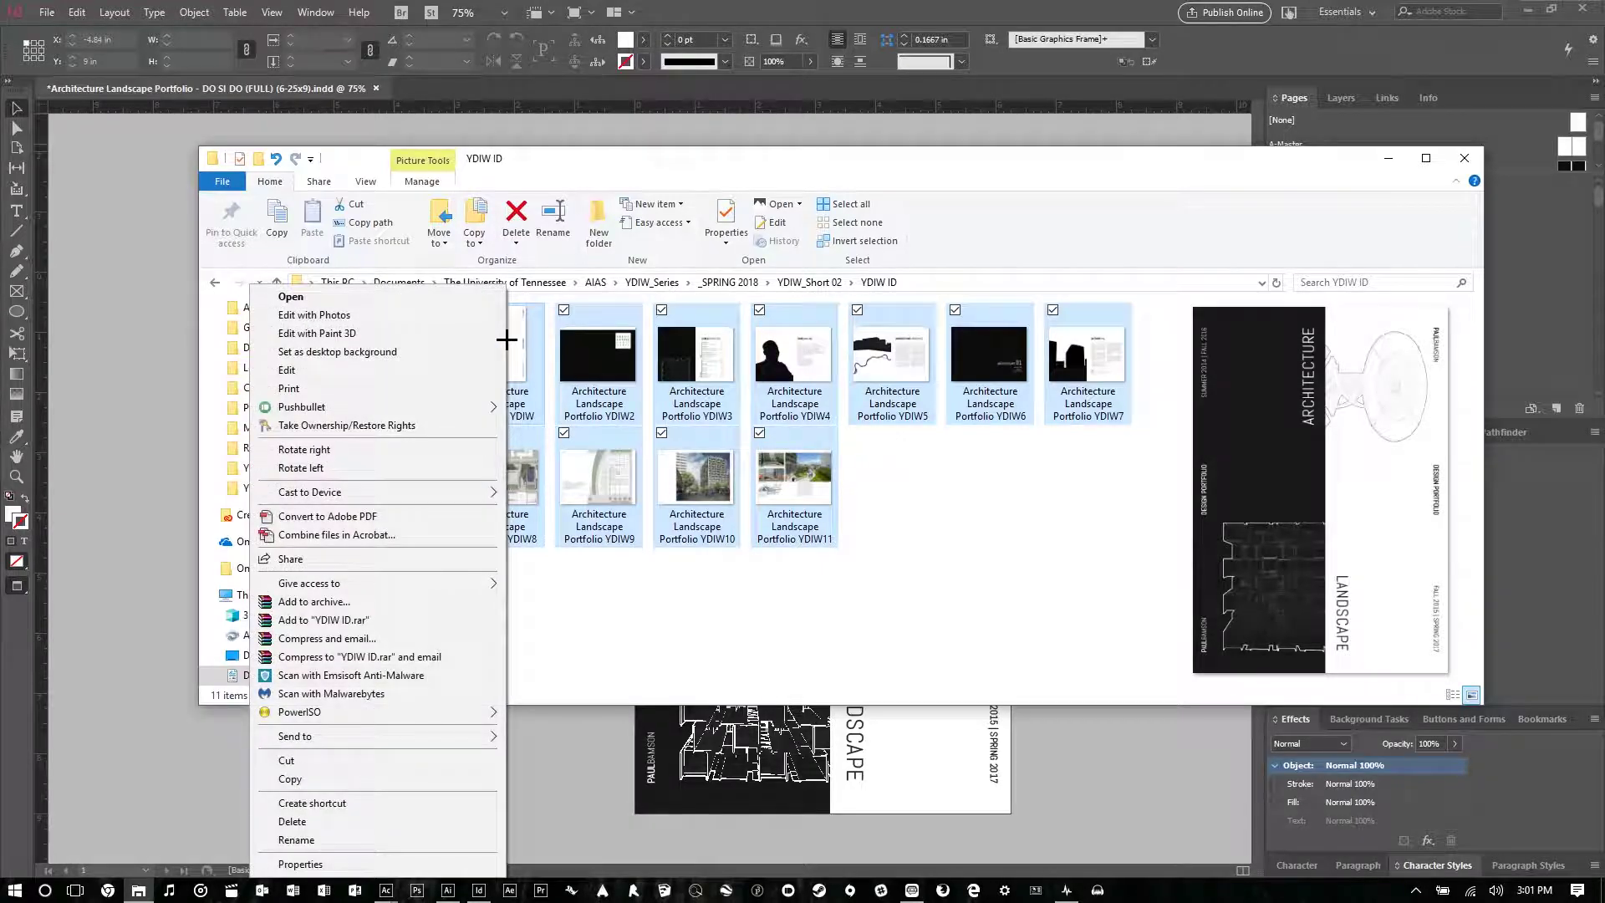
left_click(435, 537)
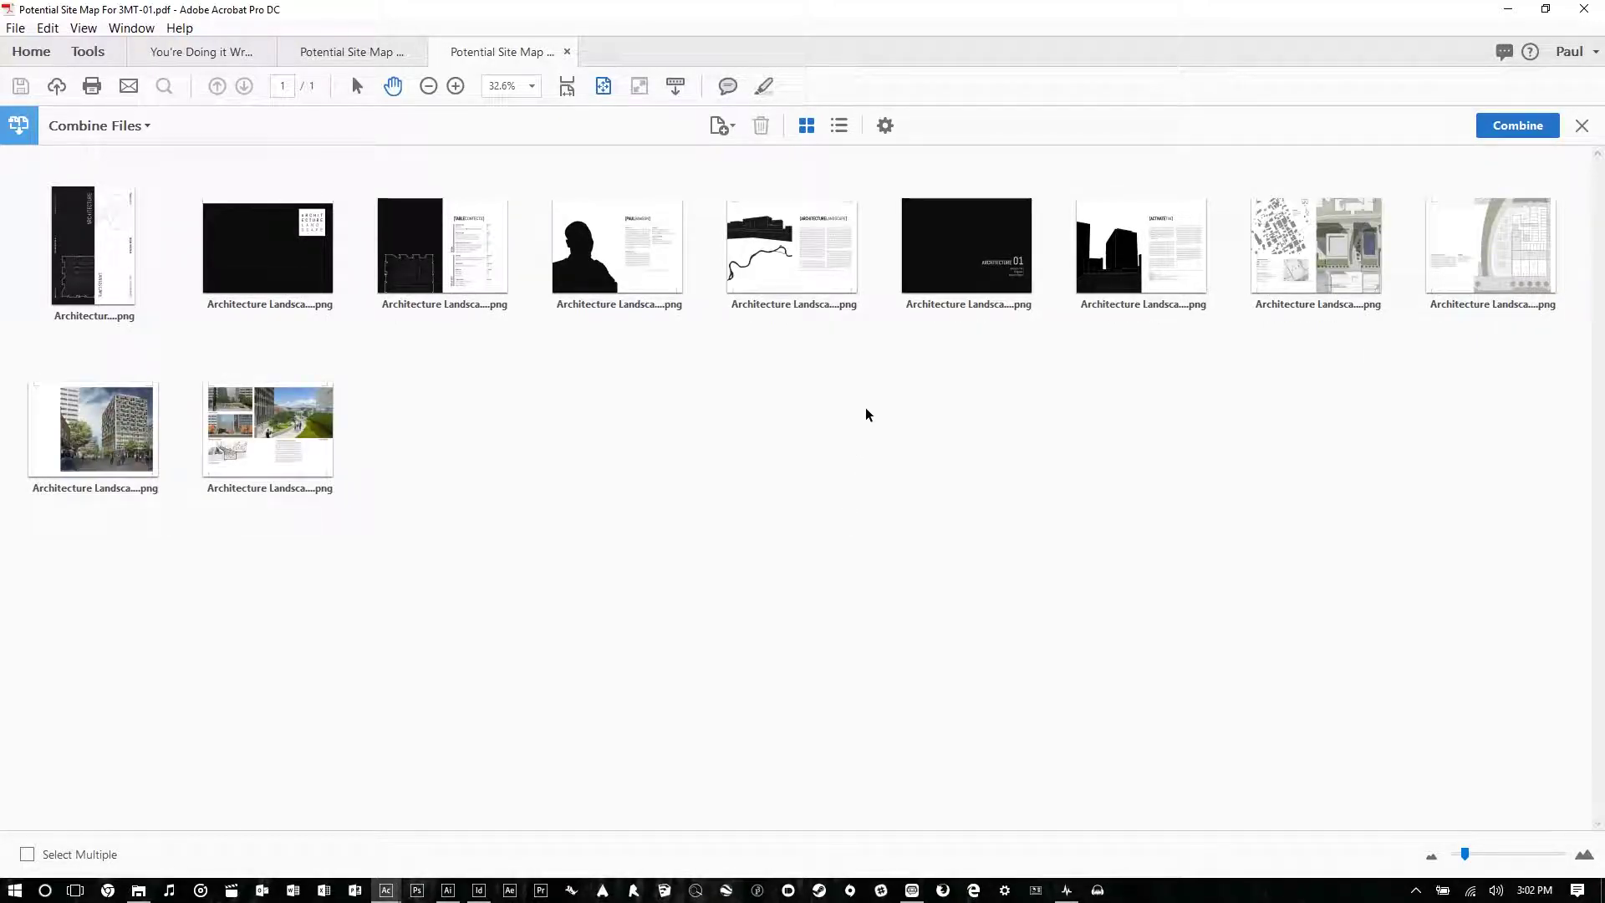
- Keep the default file-size combine option and merge the 11 images into one PDF
left_click(884, 128)
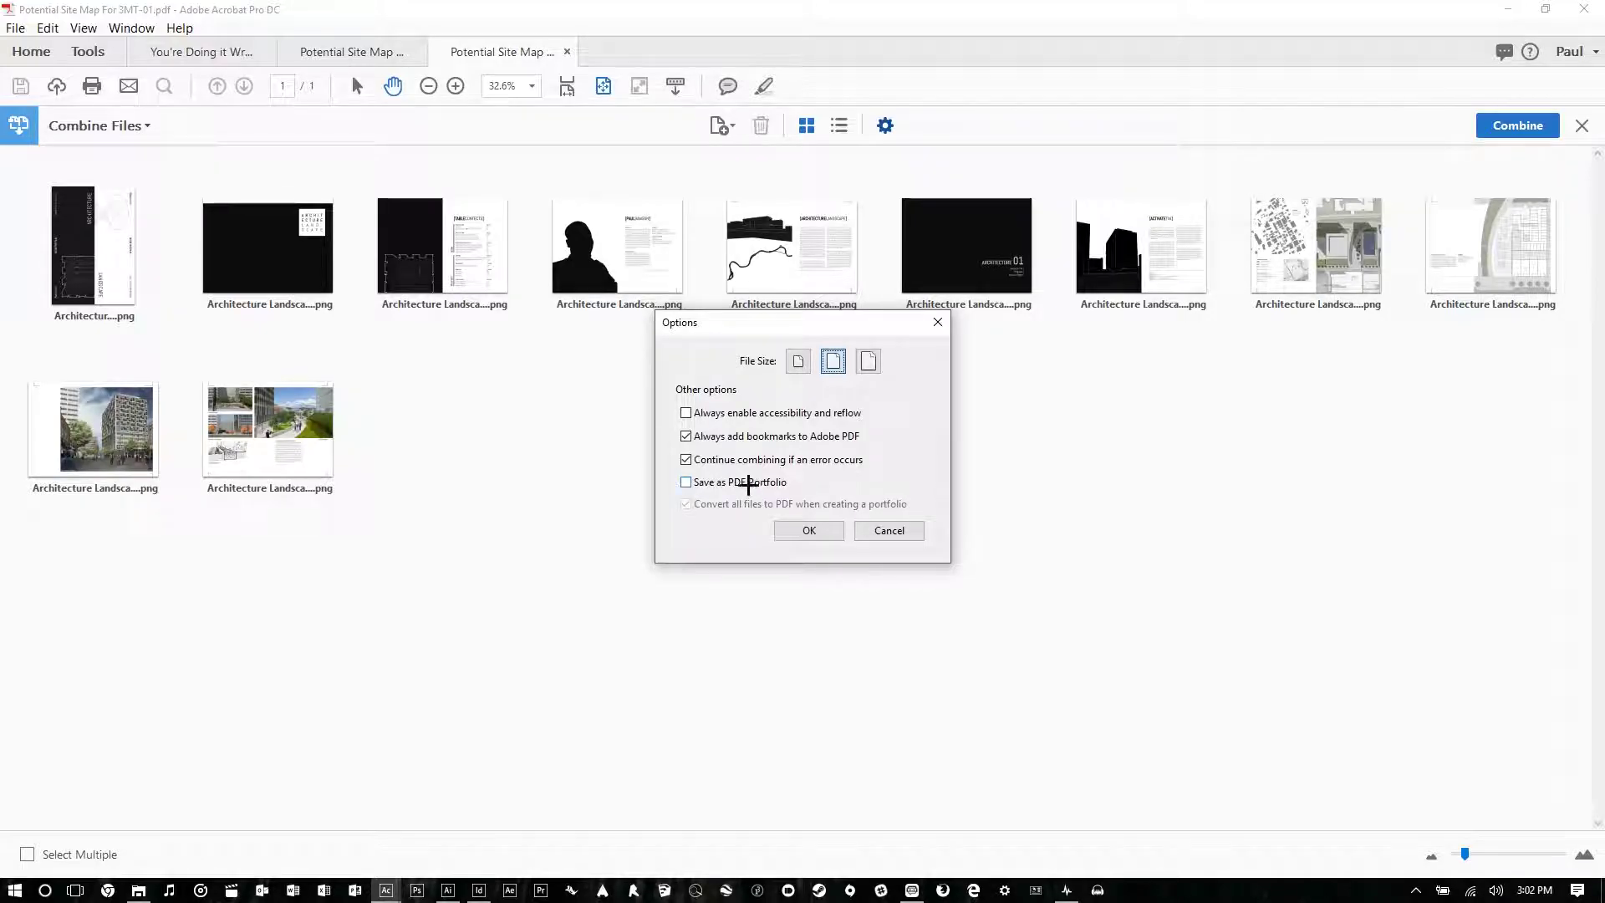
left_click(805, 531)
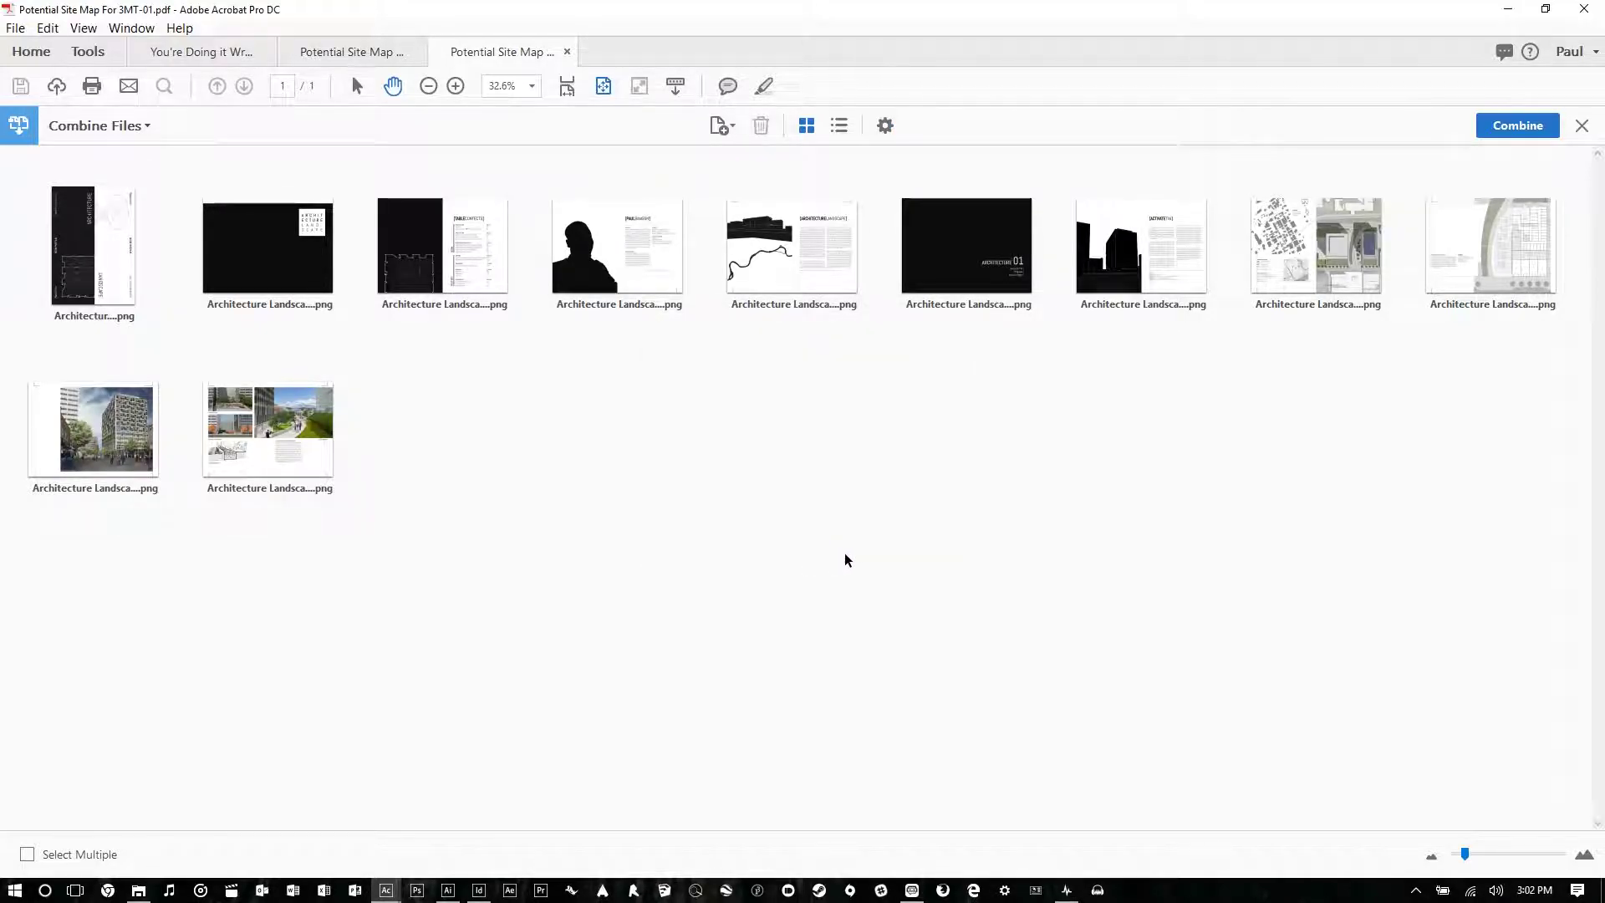
left_click(1517, 125)
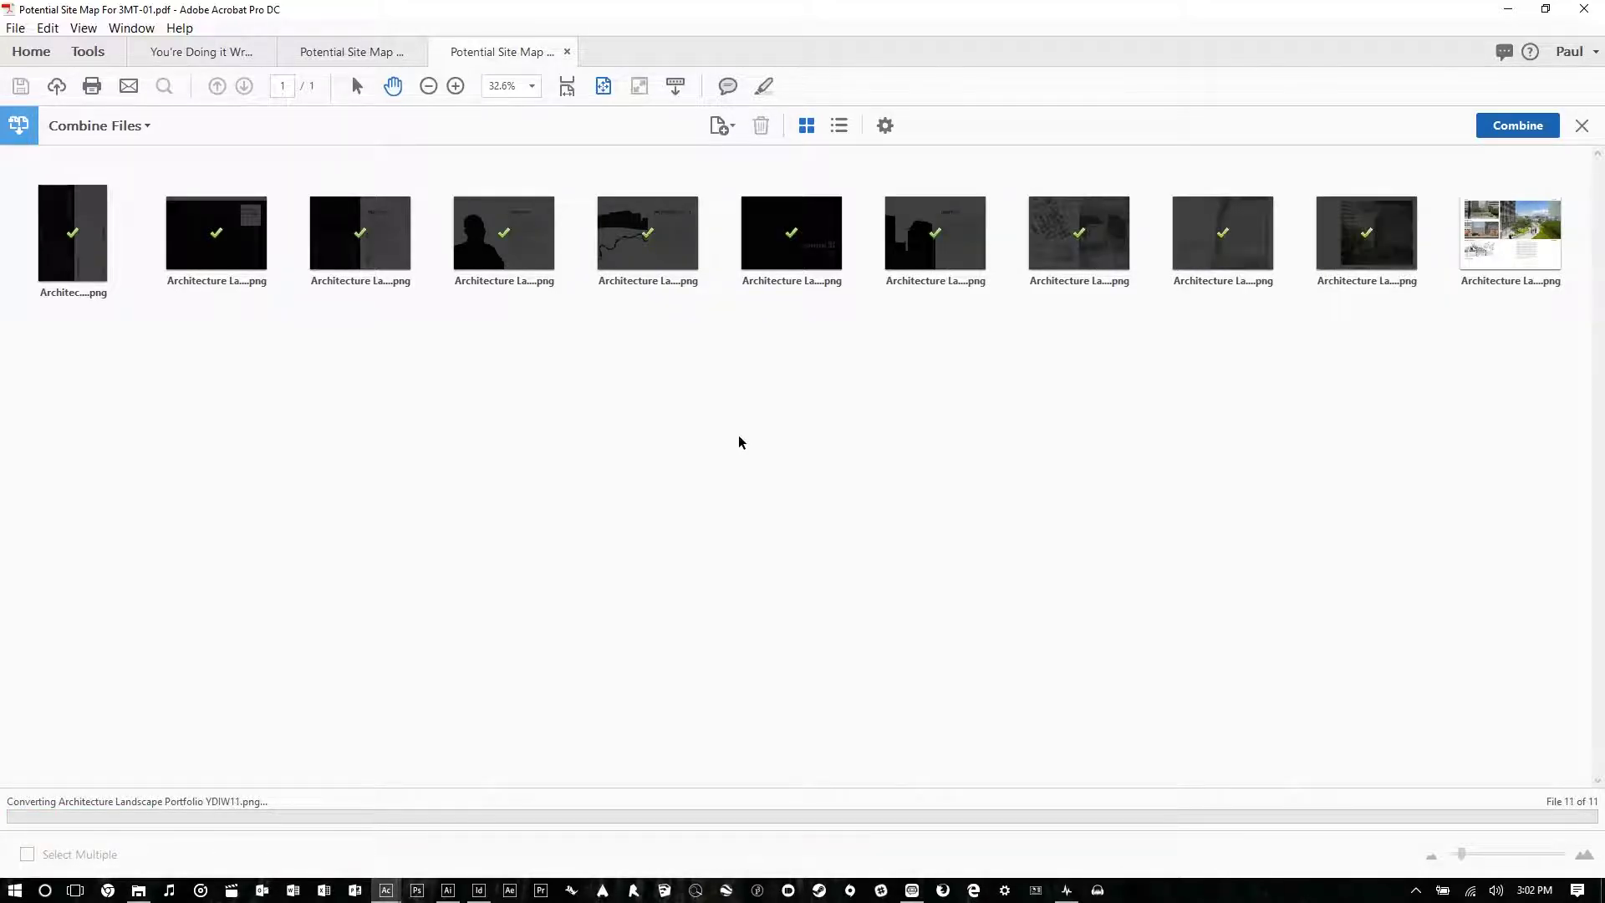
- Review the combined pages and save the PDF as 'YDIW Portfolio' in the YDIW_Short 02 folder
scroll(739, 435, "down", 10)
scroll(737, 435, "down", 15)
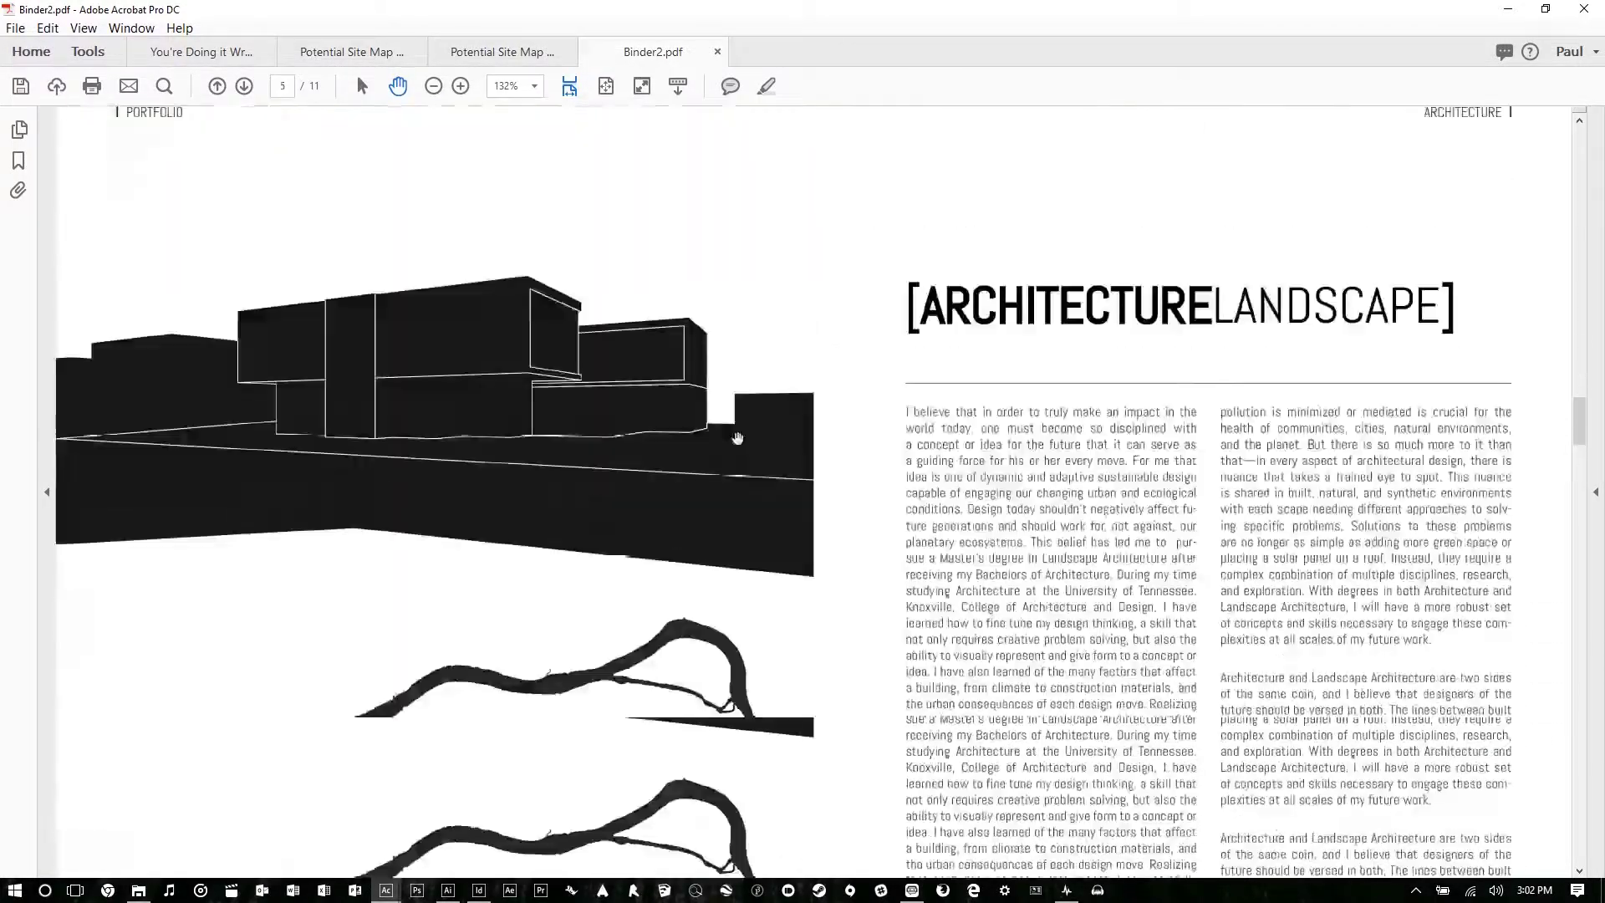
scroll(737, 438, "down", 10)
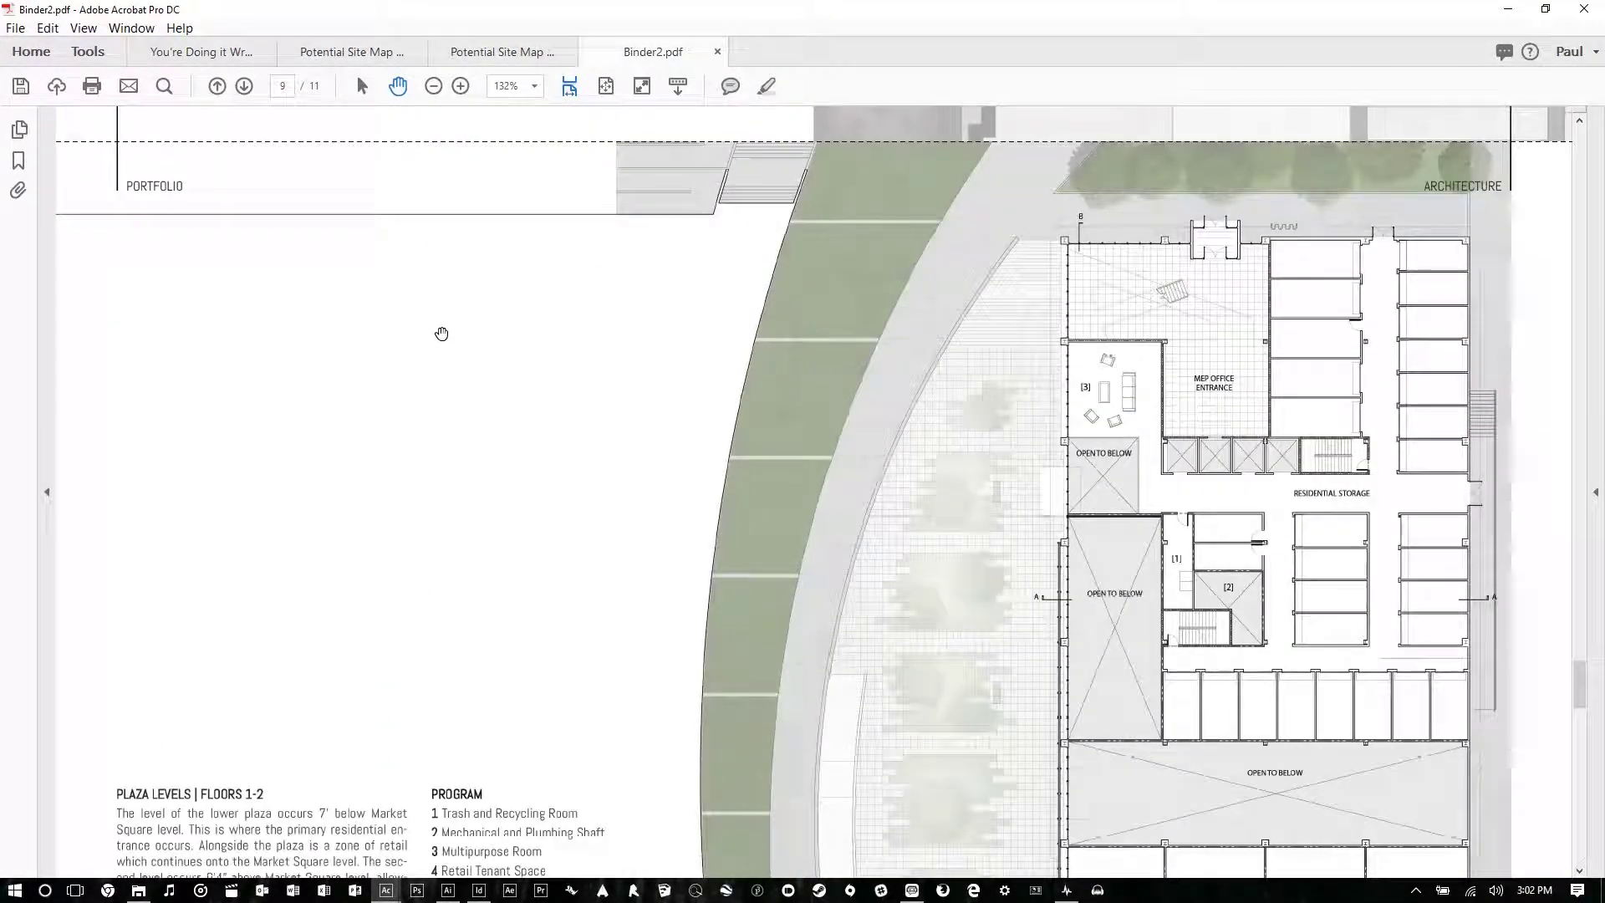
left_click(21, 86)
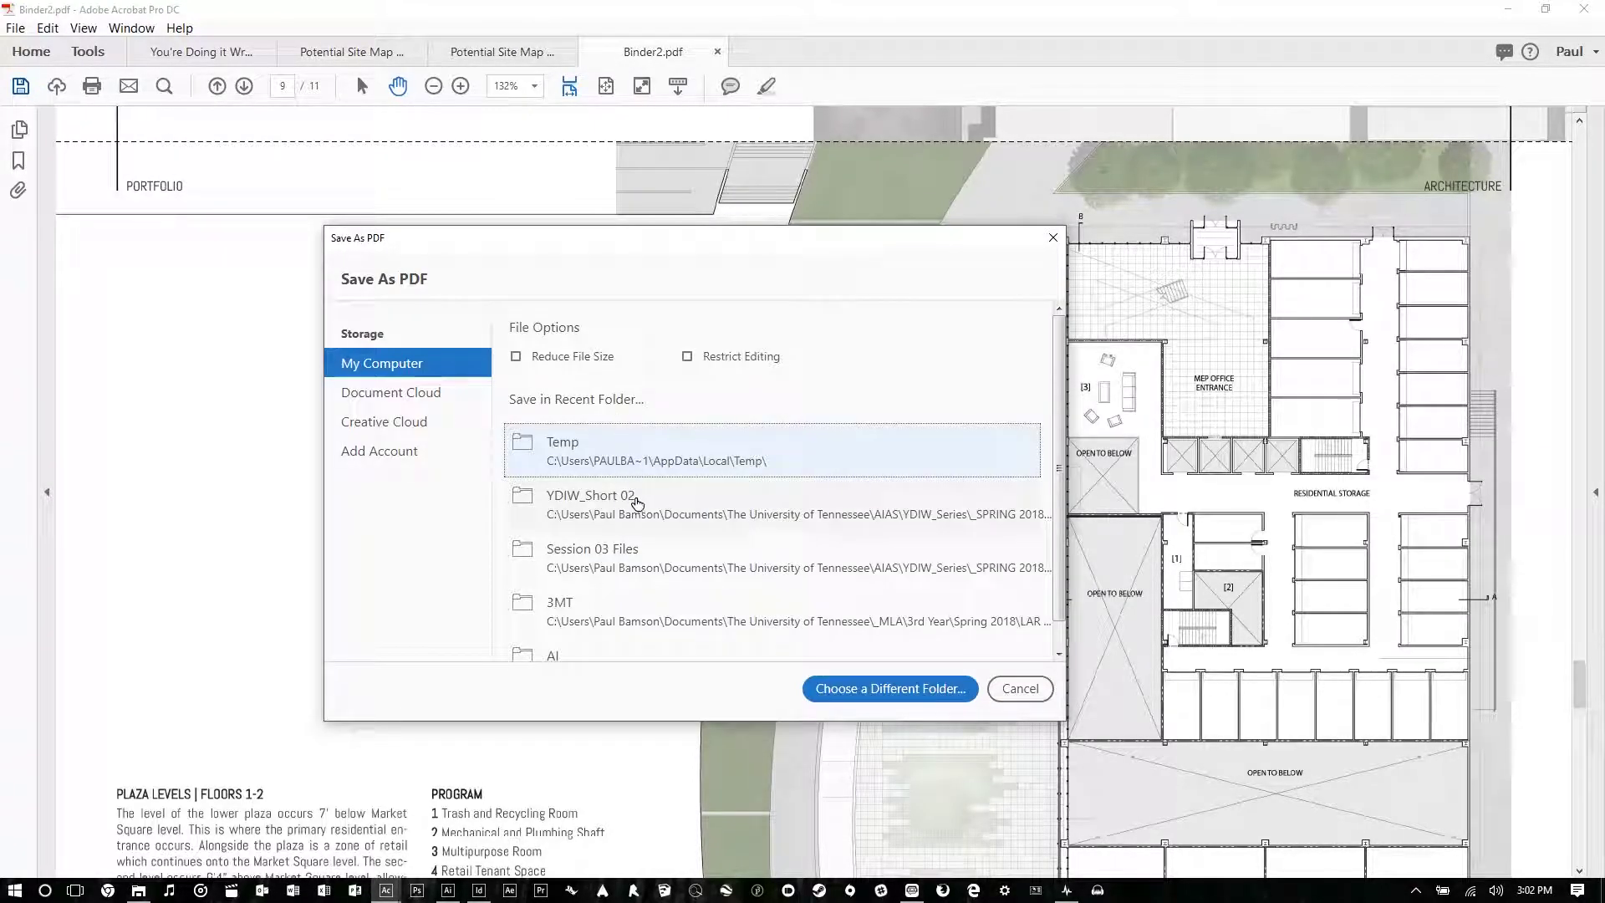
left_click(702, 455)
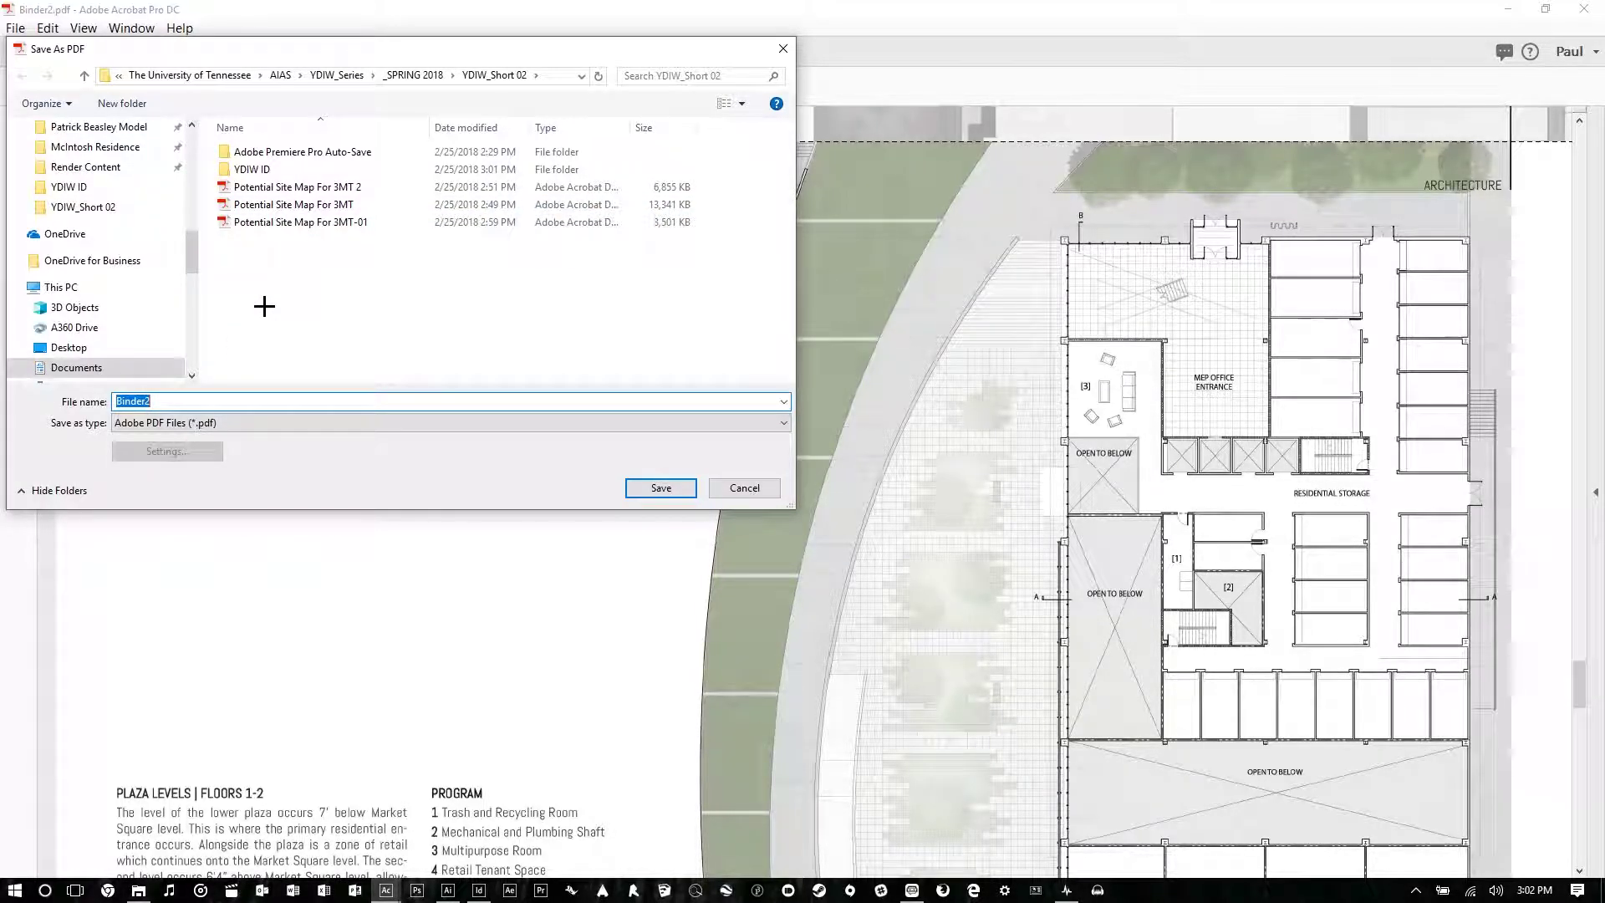
type("YDIW Portfolio")
left_click(654, 488)
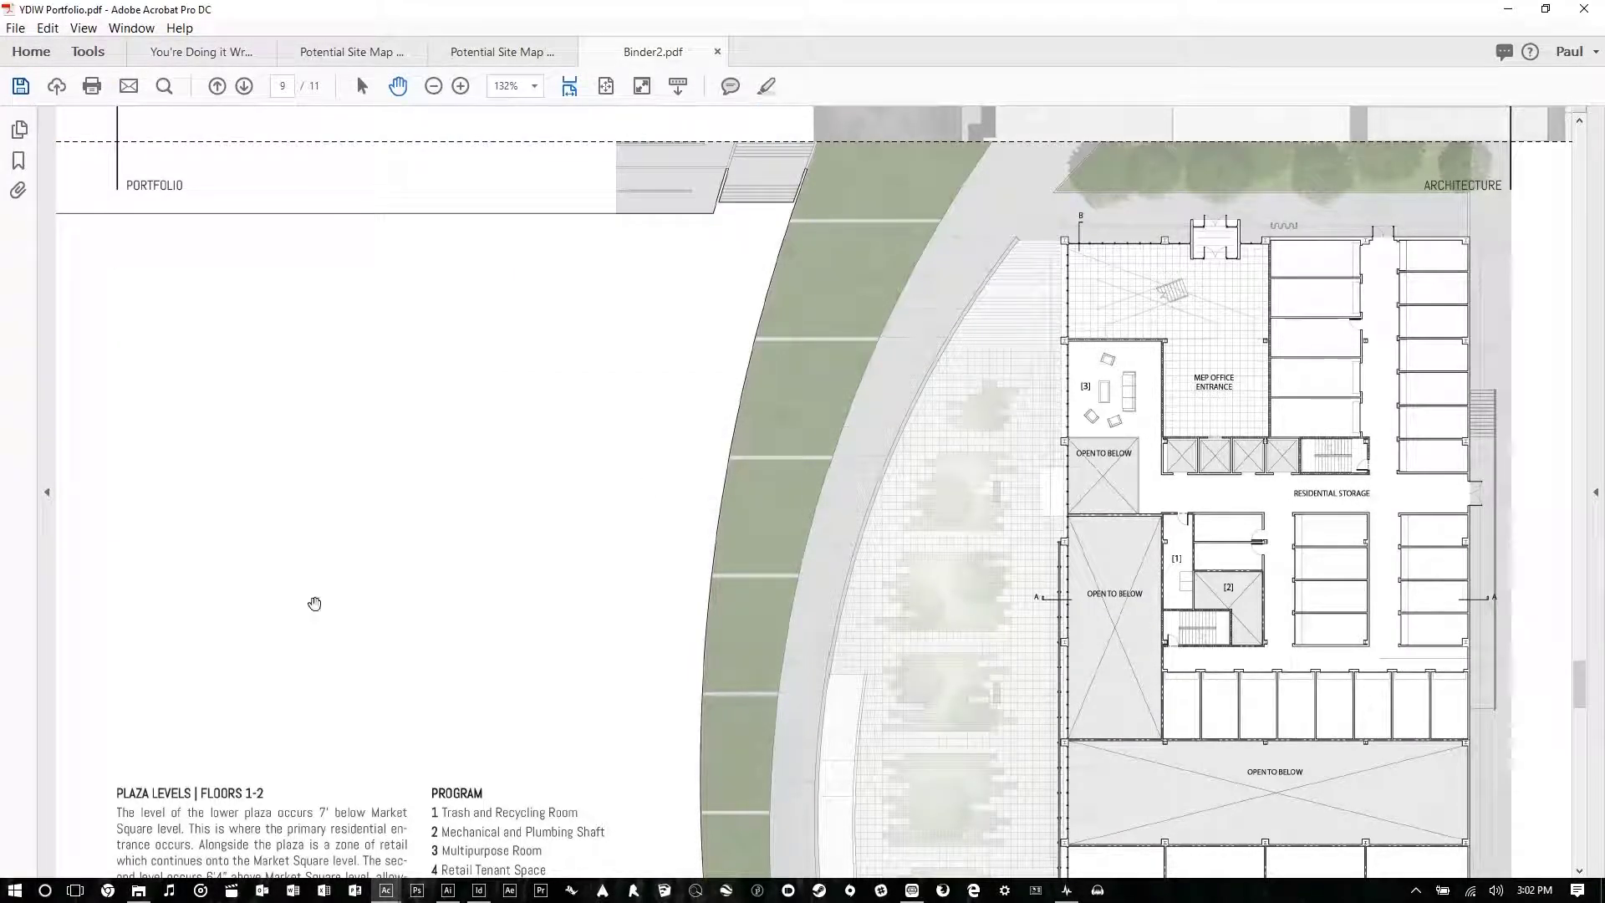
- Confirm in YDIW_Short 02 that YDIW Portfolio.pdf is 3,658 KB (about 3.57 MB)
left_click(138, 891)
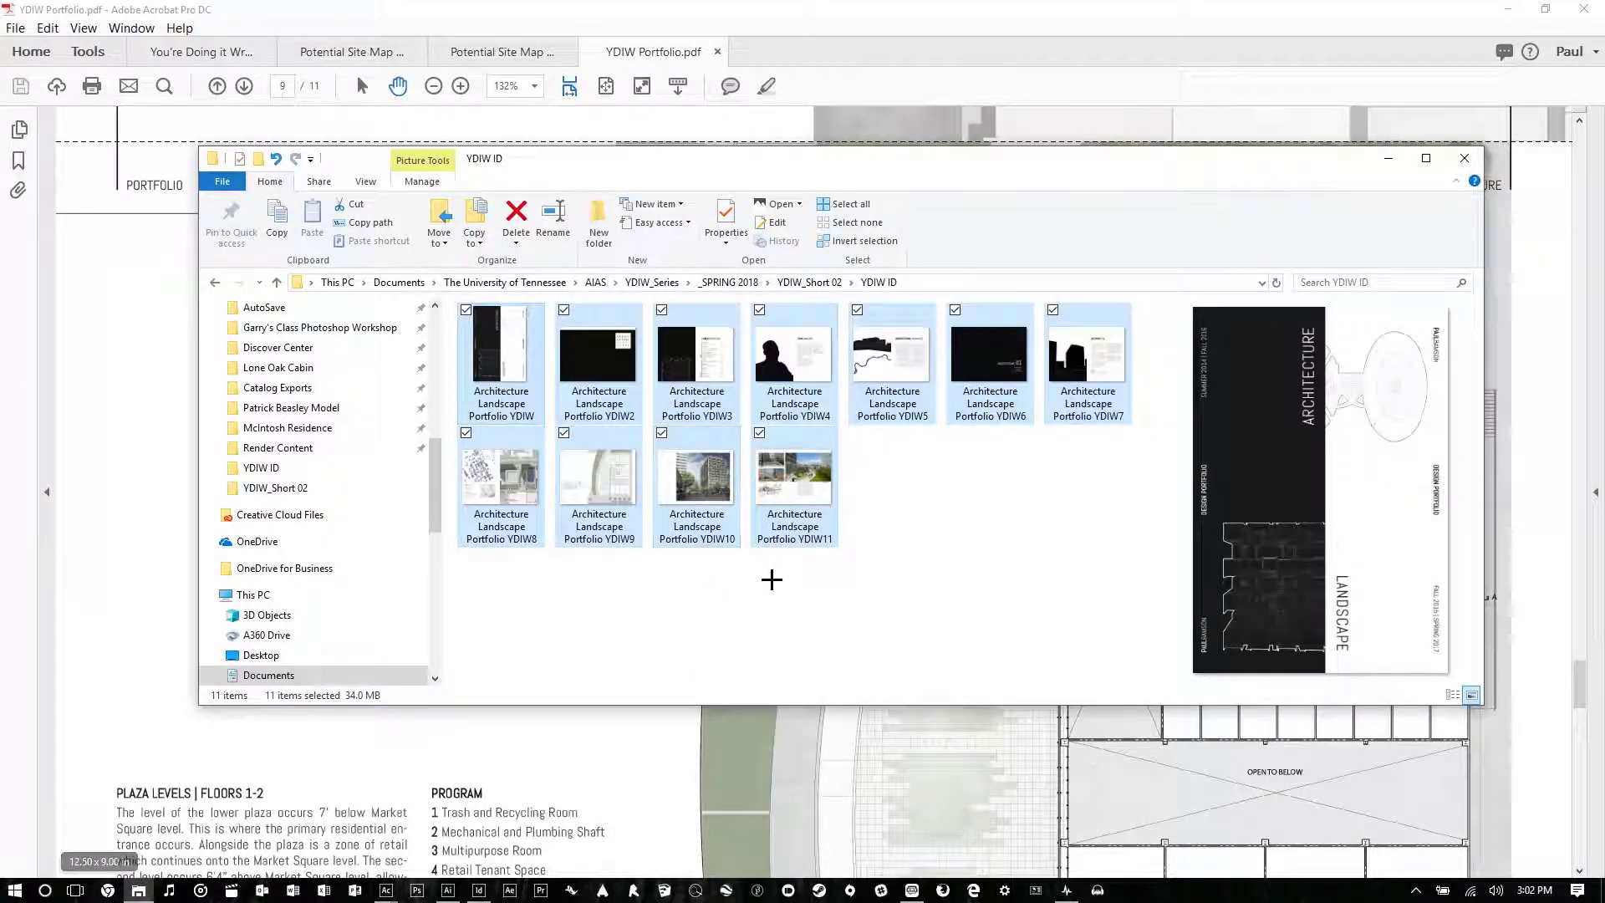
left_click(807, 282)
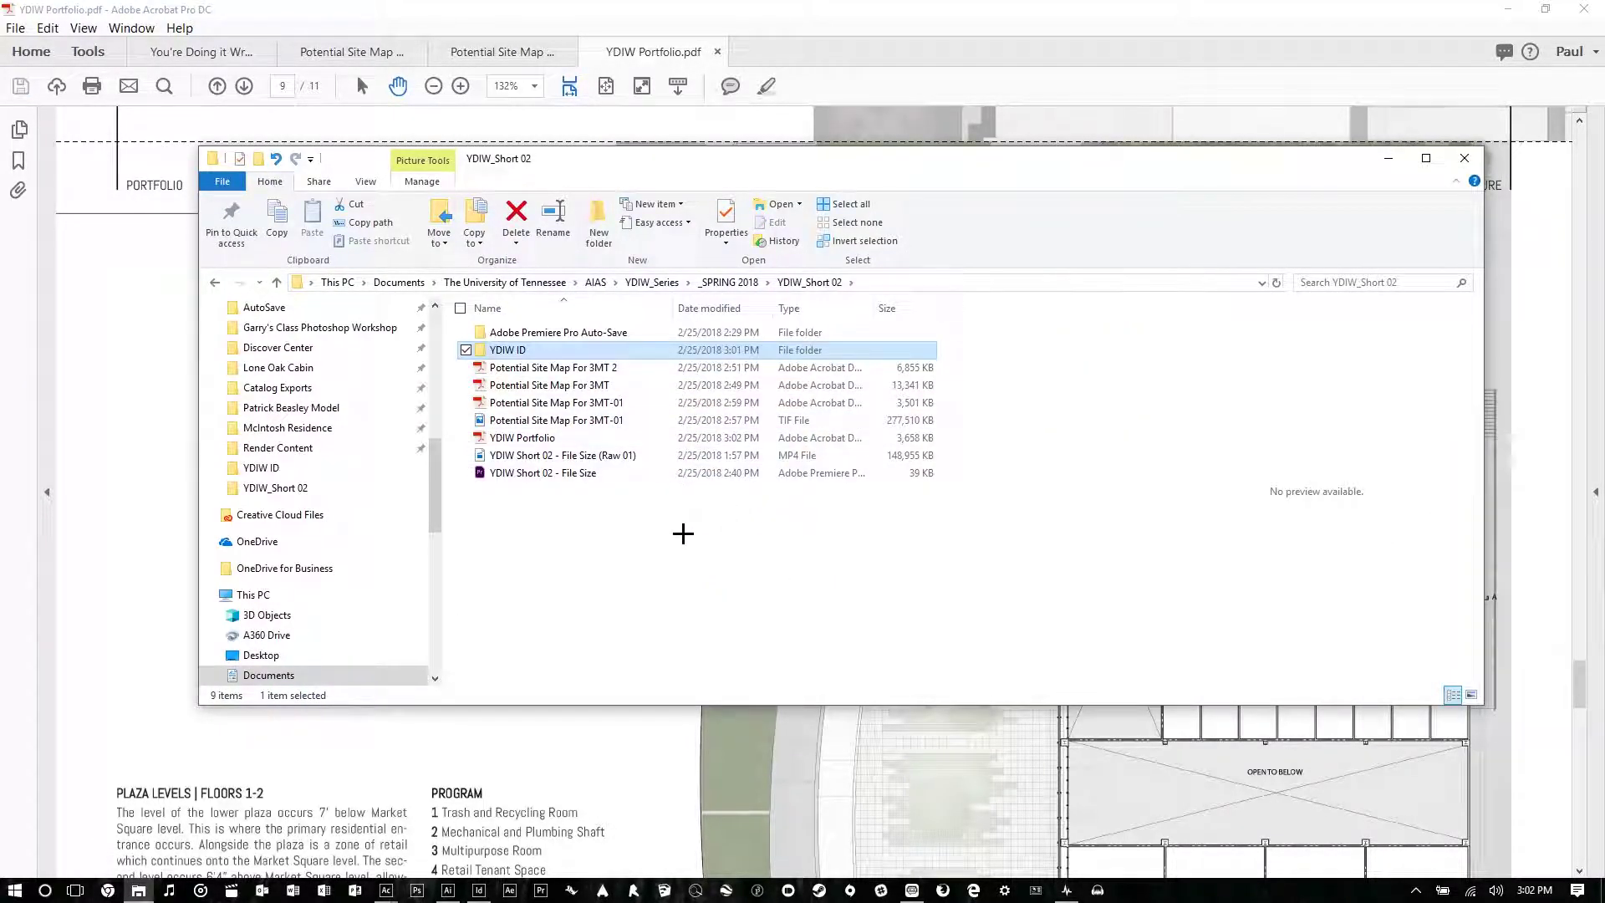
left_click(638, 437)
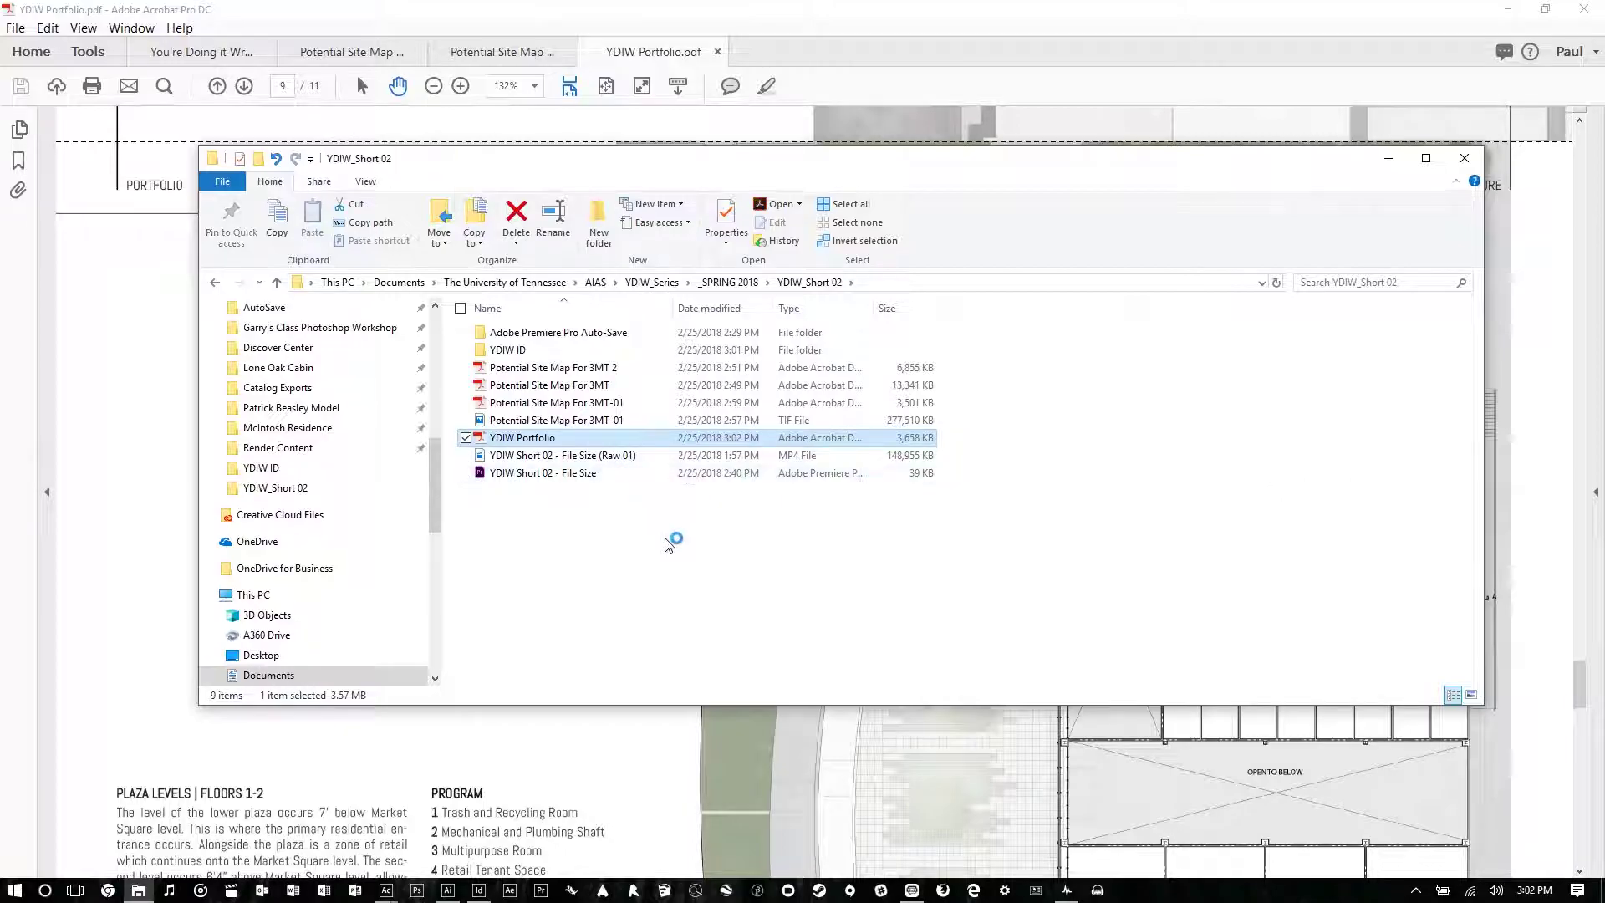